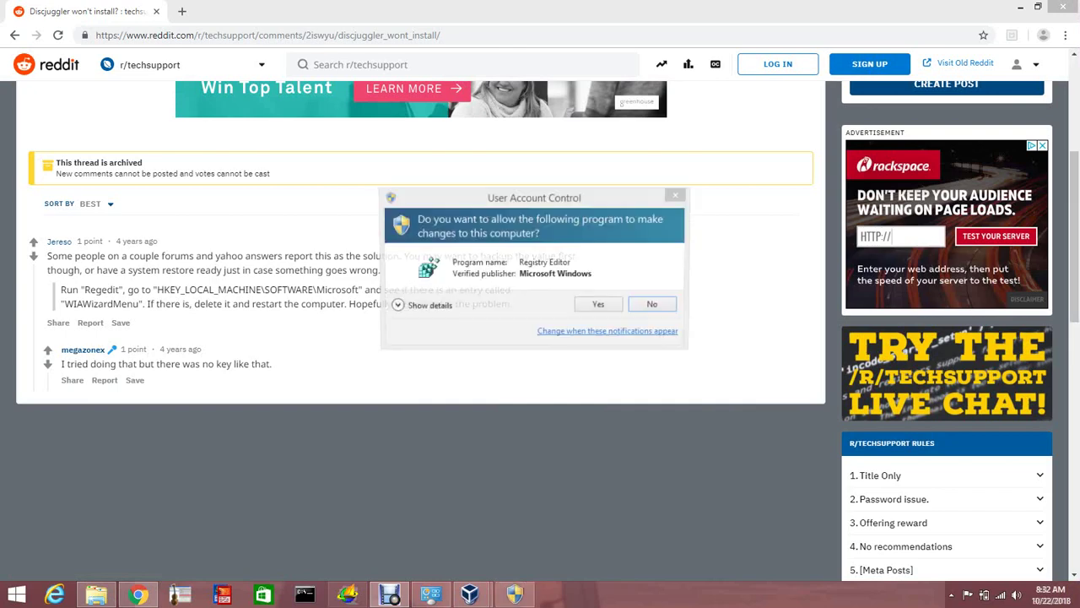
Allow Registry Editor to make changes and check HKEY_LOCAL_MACHINE\SOFTWARE\Microsoft for a WIAWizardMenu entry
key("alt+y")
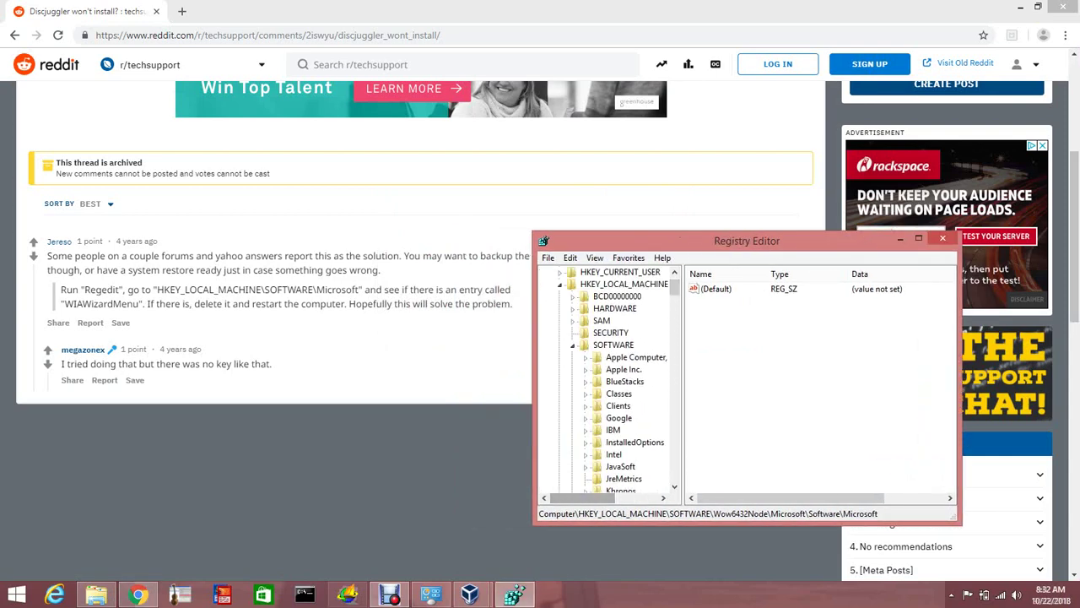
left_click(560, 284)
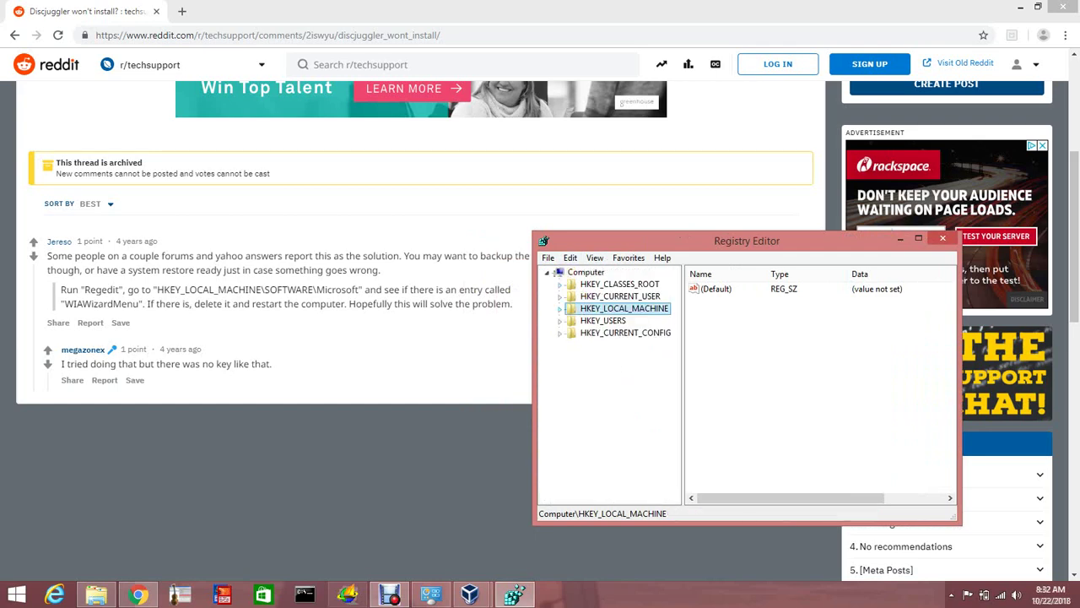
left_click(560, 309)
scroll(621, 379, "down", 6)
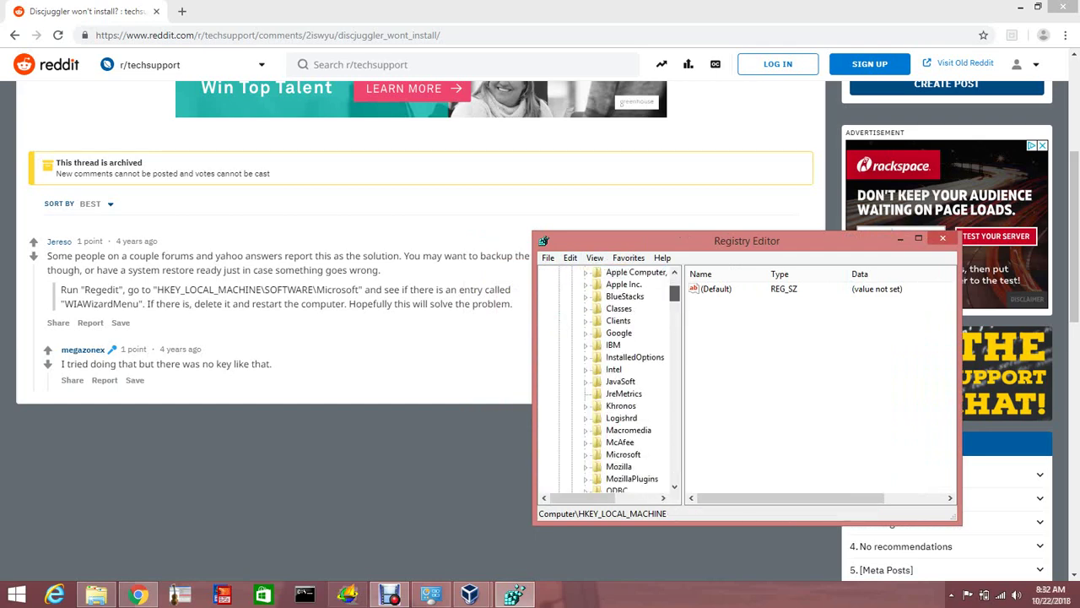
scroll(620, 380, "up", 1)
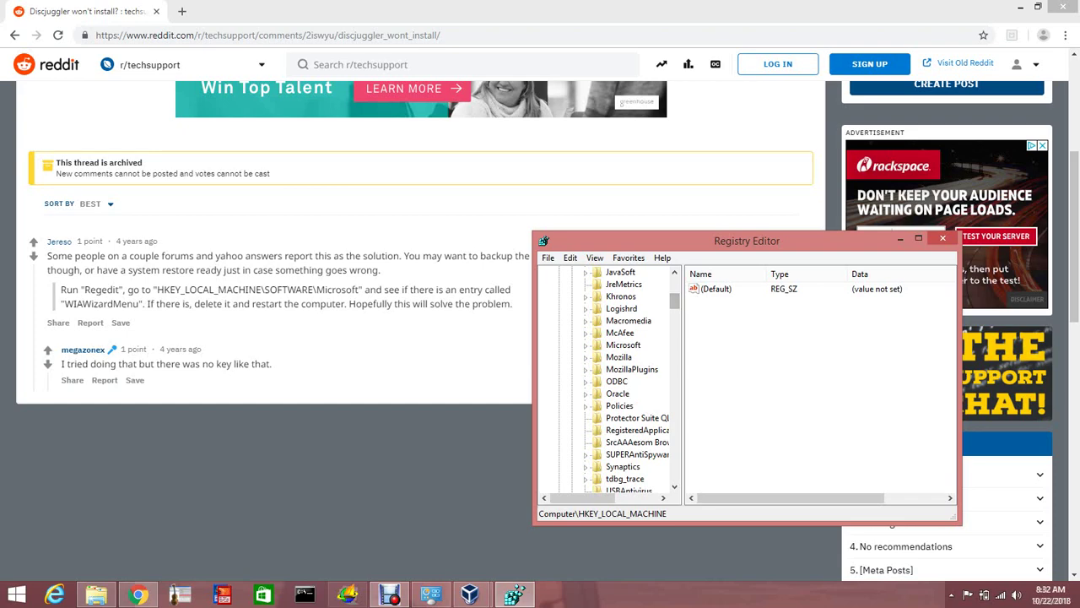
left_click(585, 344)
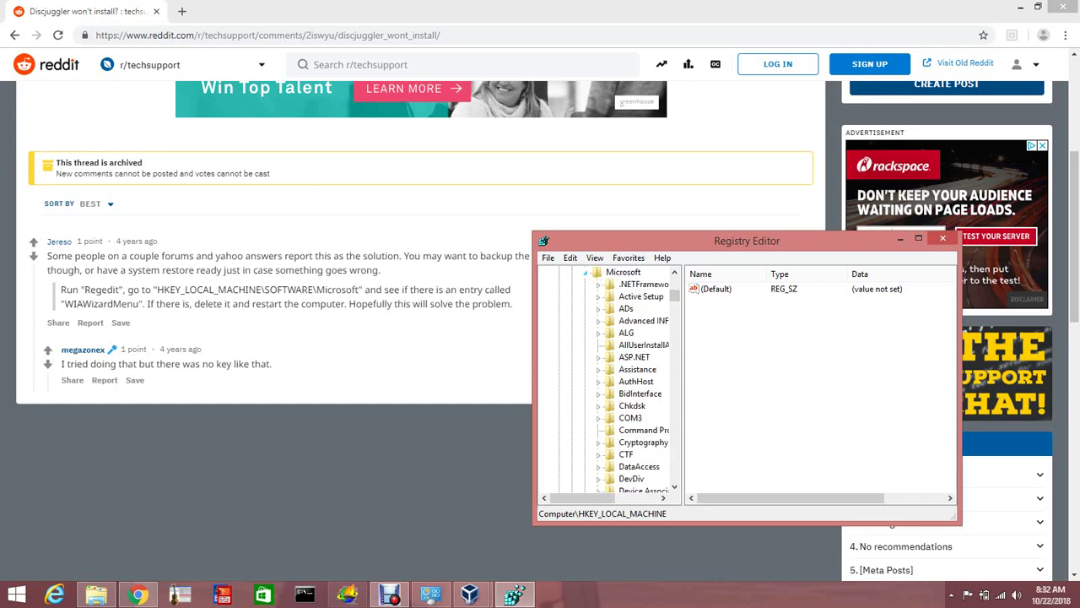
left_click_drag(674, 295, 675, 369)
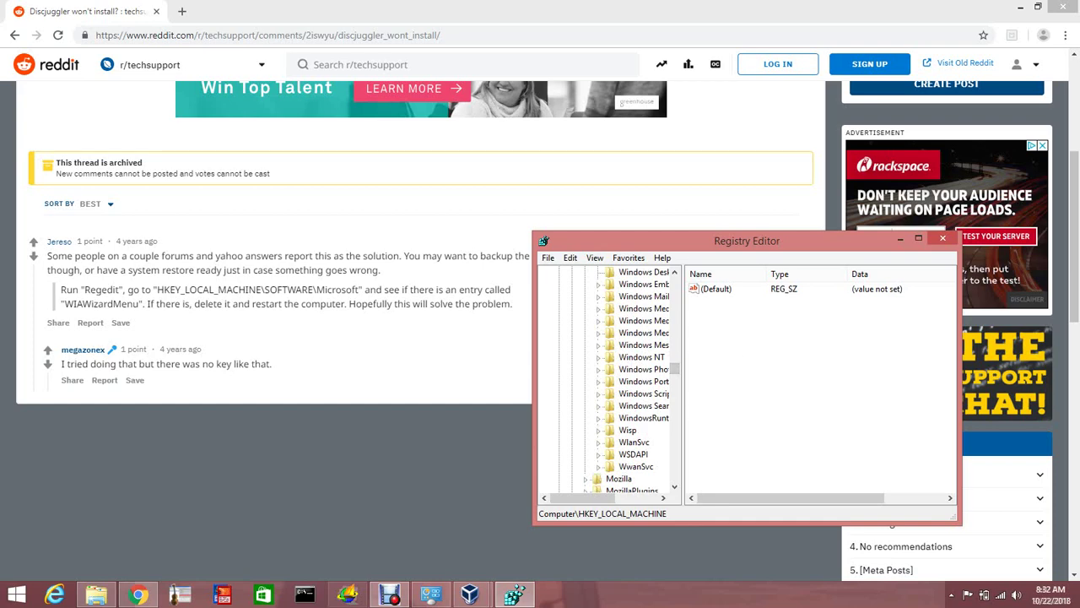
Minimize the browser, switch to the running virus3 virtual machine in VirtualBox and show the guest's Computer drives
left_click(1021, 7)
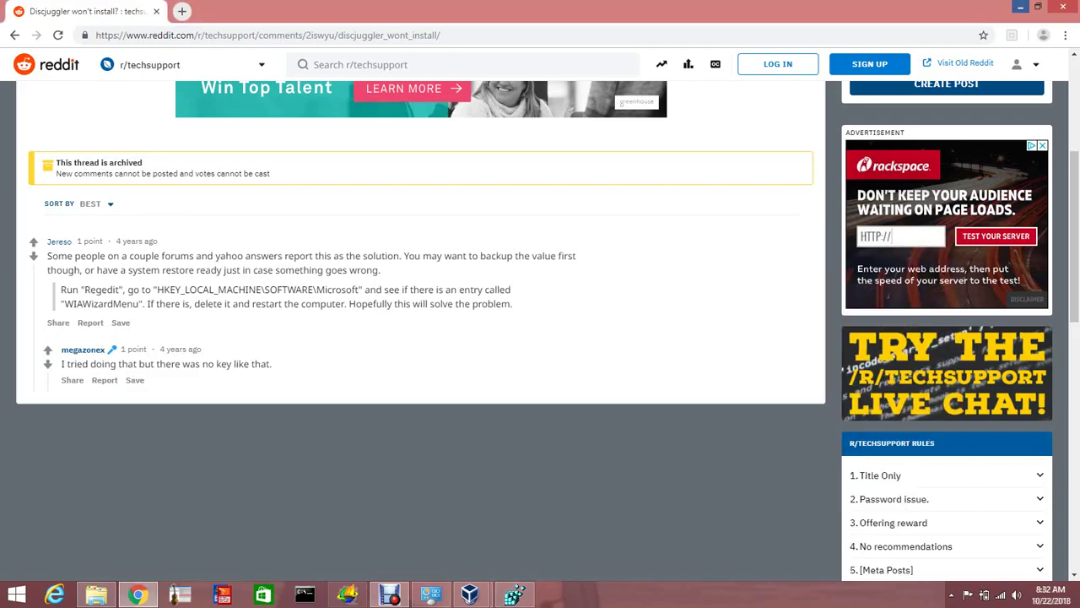
mouse_move(470, 595)
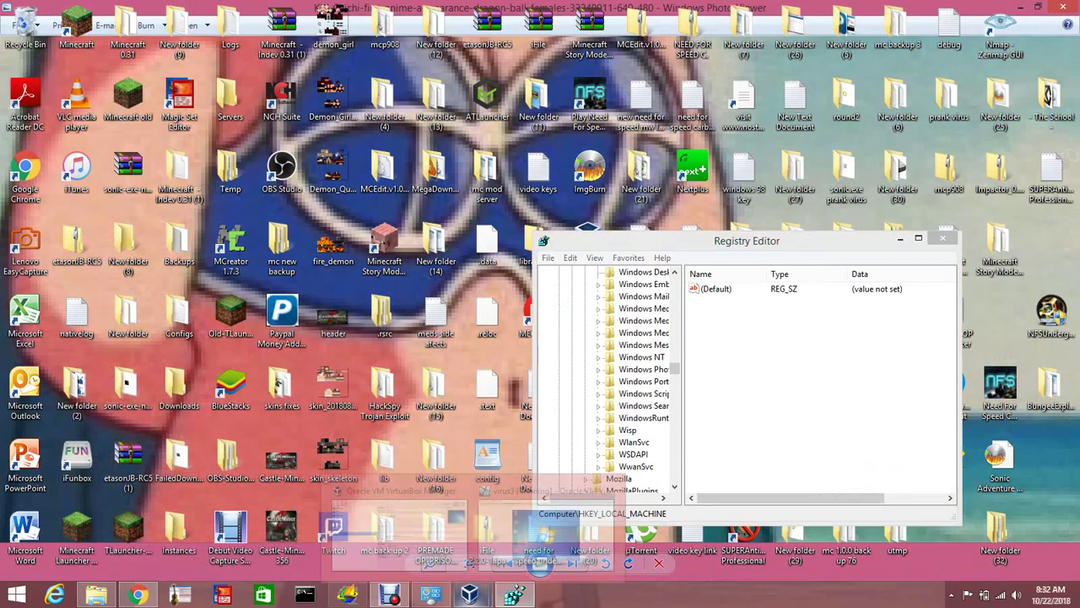
left_click(545, 524)
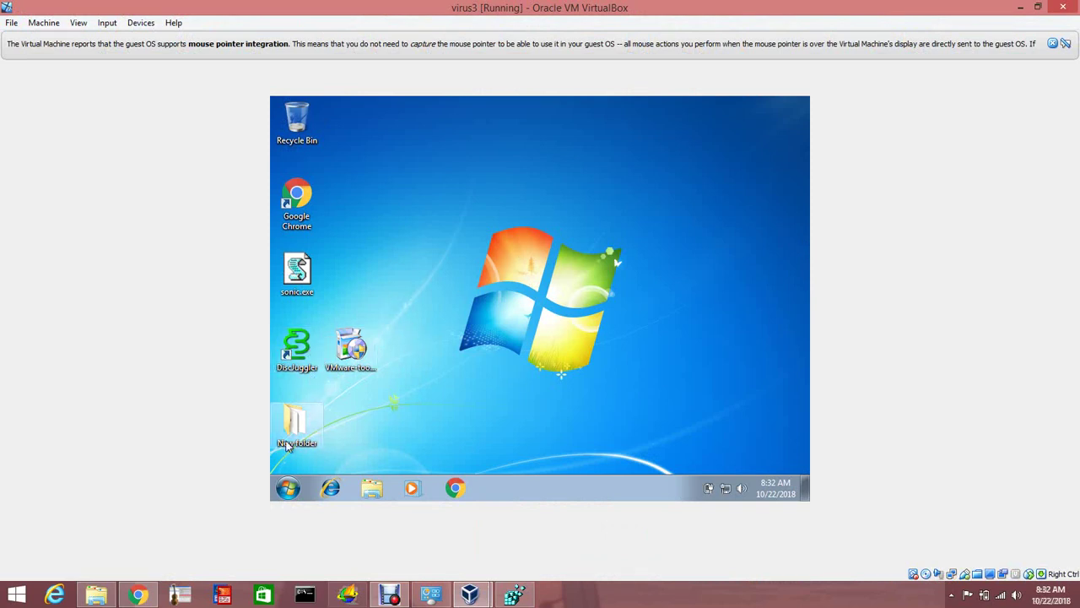
left_click(363, 495)
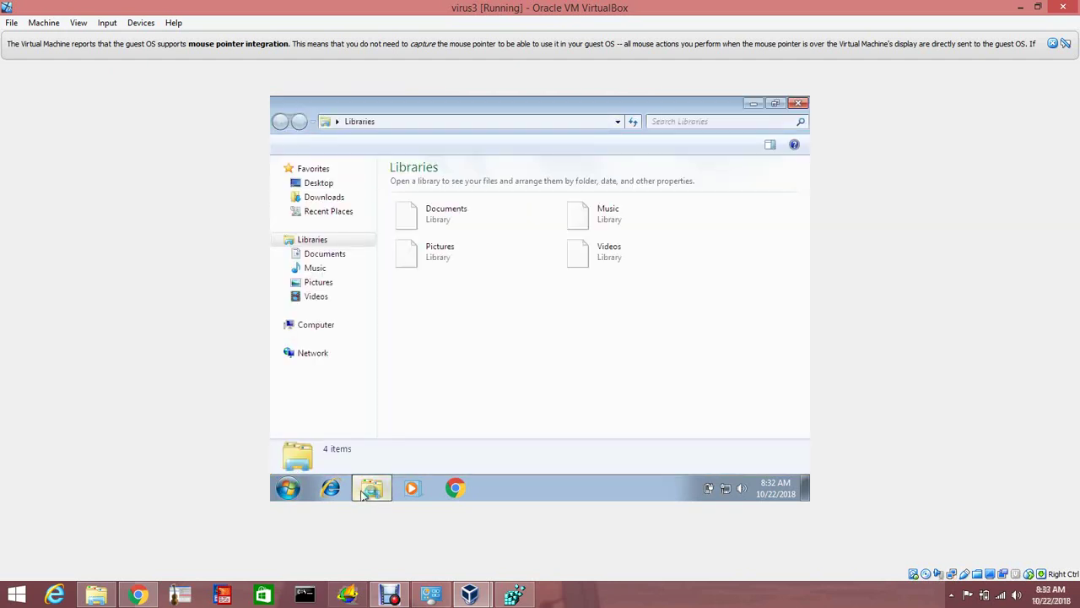
left_click(316, 329)
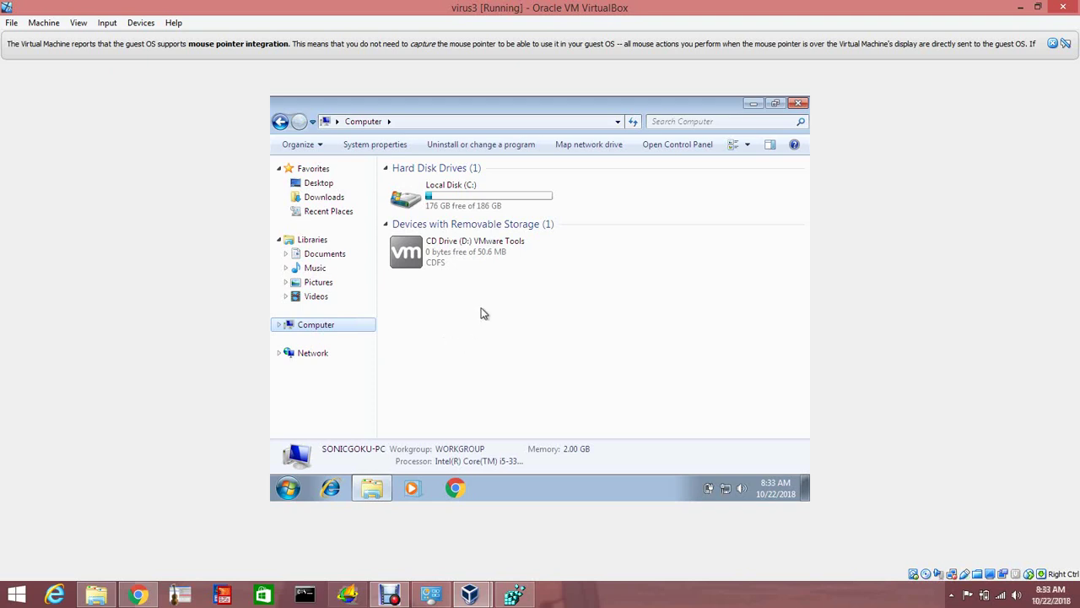
Try to install VMware Tools from the guest's CD Drive (D:)
left_click(453, 262)
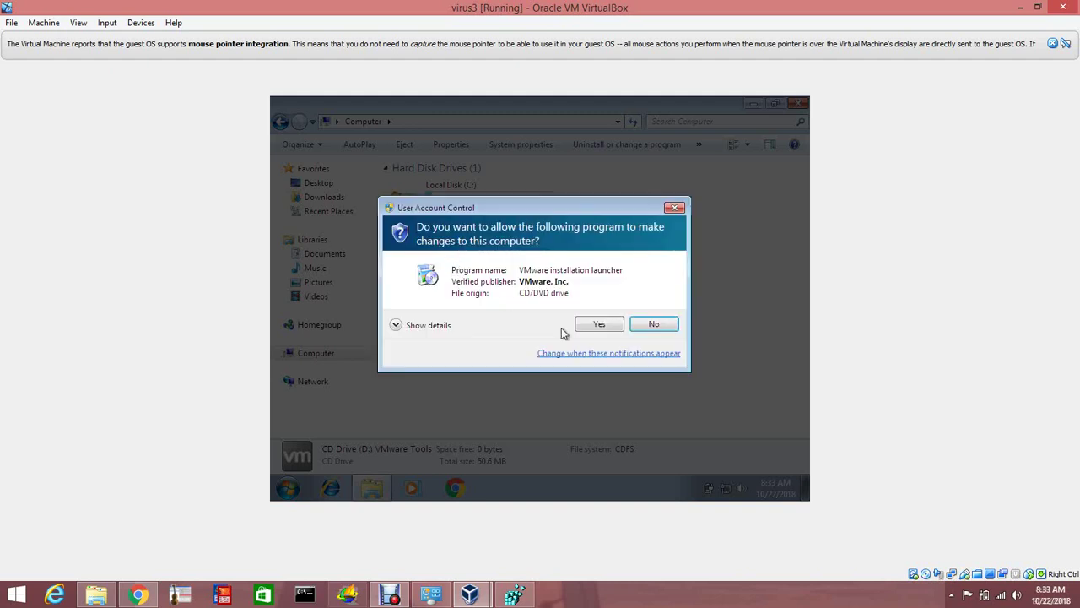
left_click(593, 326)
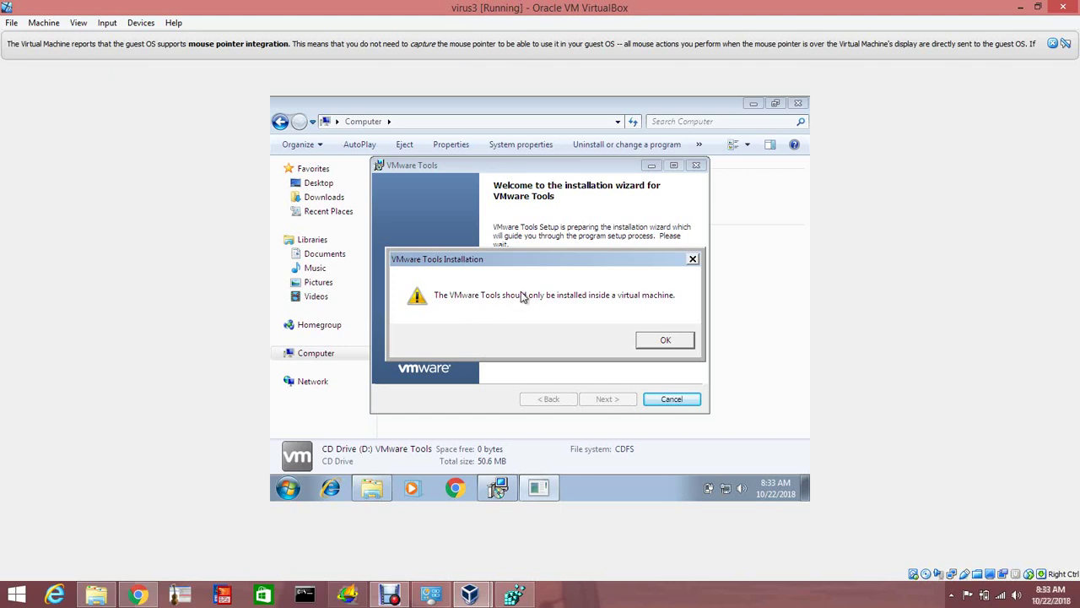
left_click(646, 339)
left_click(634, 397)
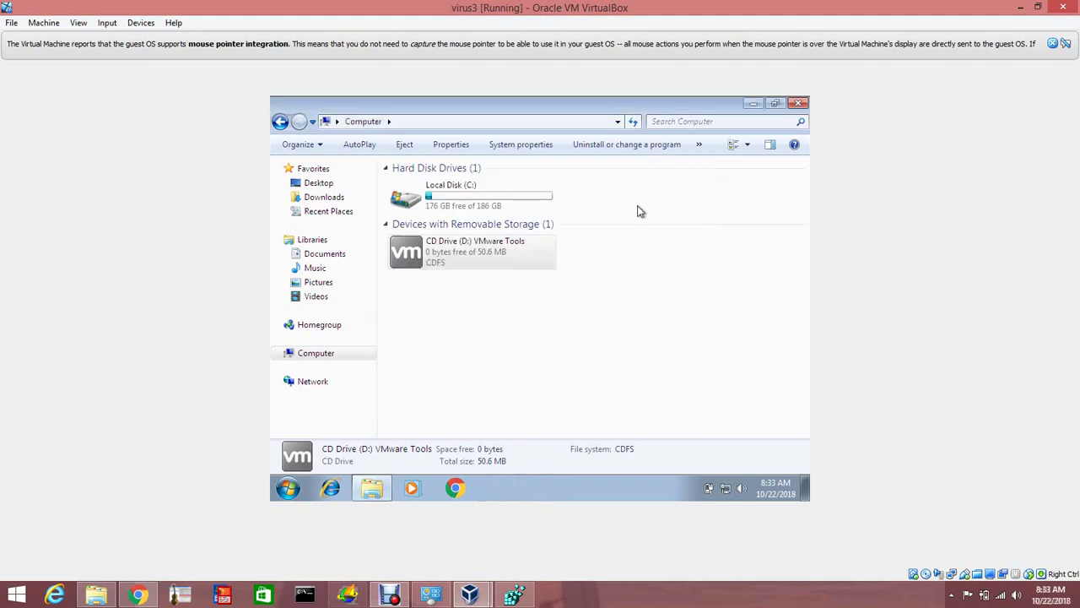
Browse the guest's Local Disk (C:) to the Padus folder inside Program Files to check for DiscJuggler
left_click(480, 192)
double_click(479, 192)
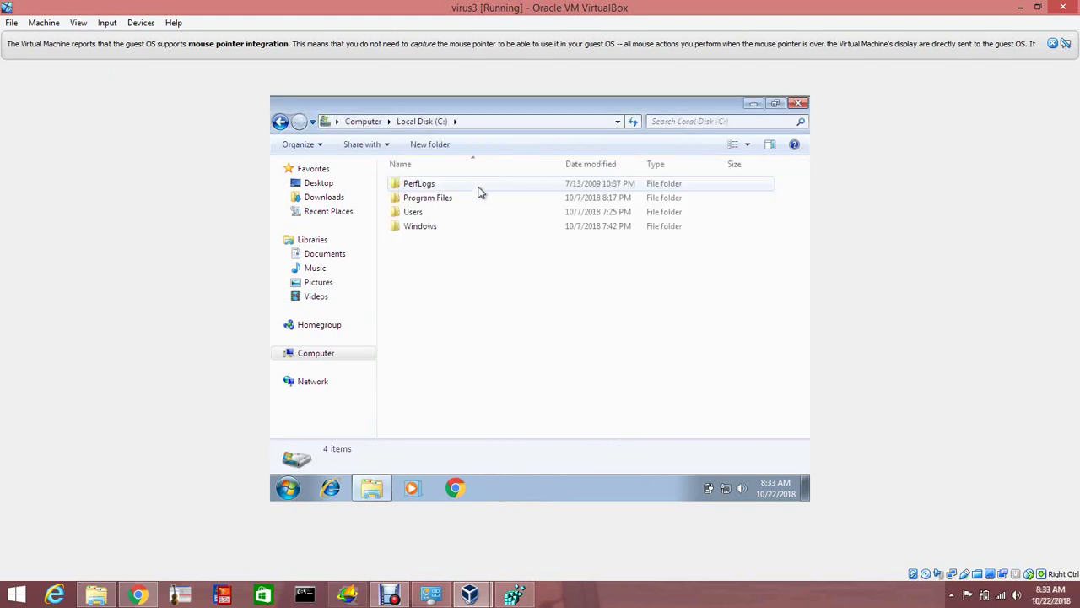
double_click(450, 197)
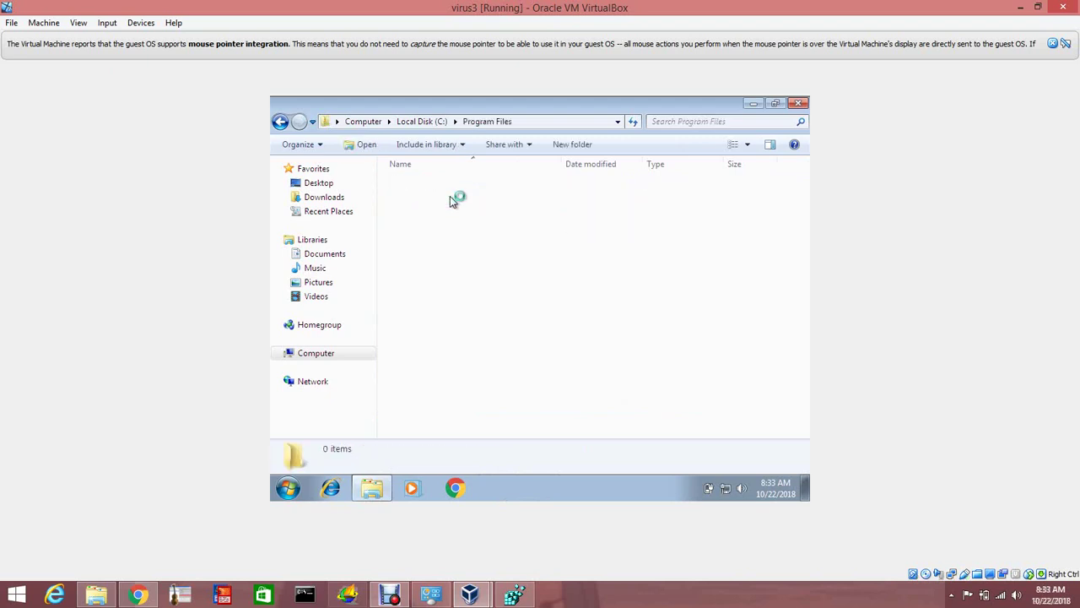
double_click(413, 268)
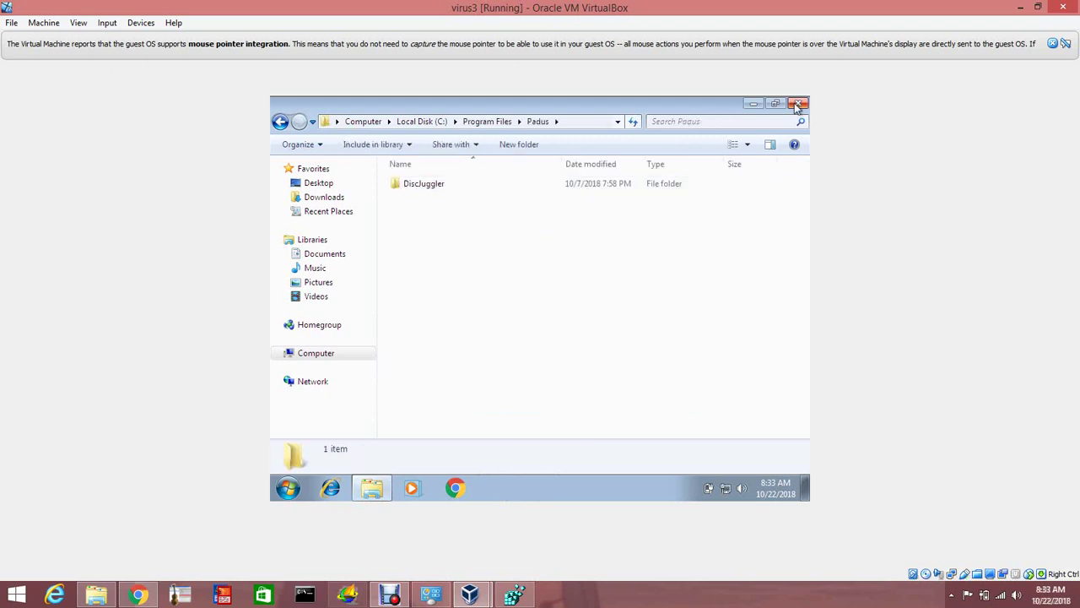
Power off the virus3 virtual machine and close Oracle VM VirtualBox Manager
key("ctrl+q")
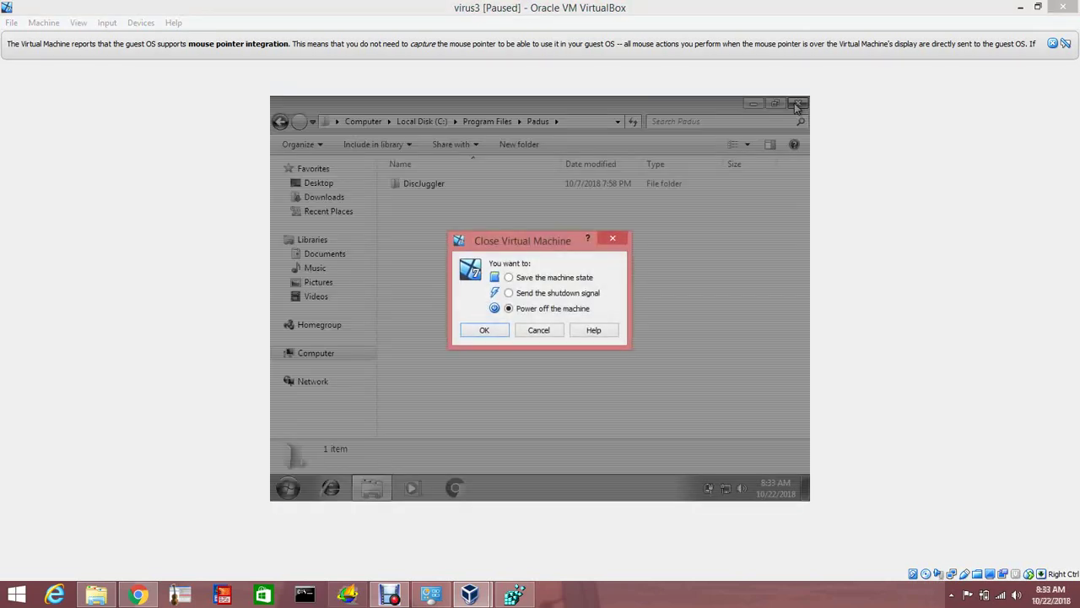
key("Return")
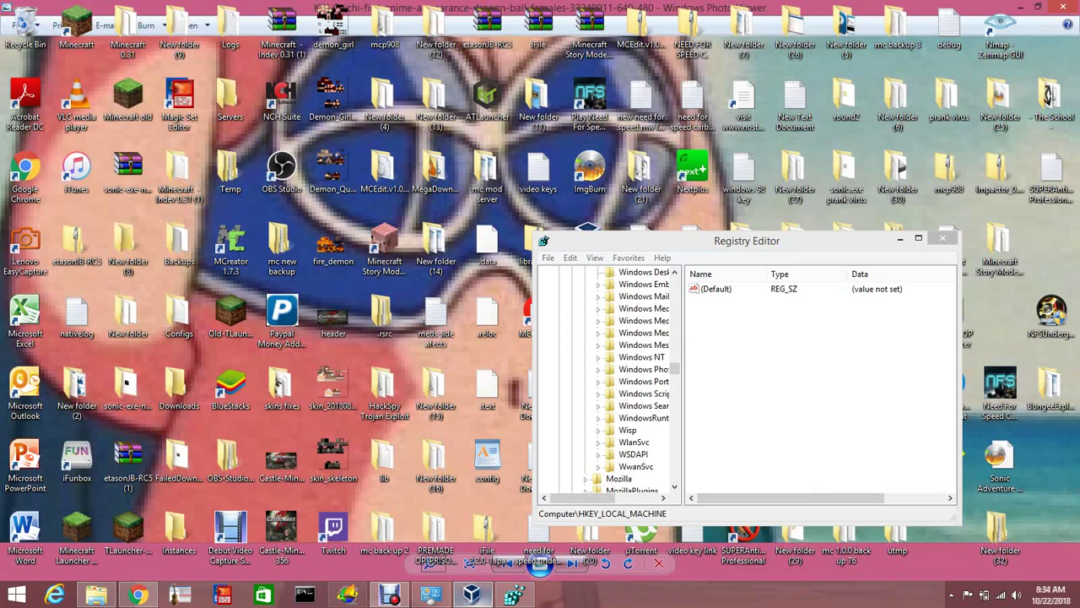
left_click(473, 595)
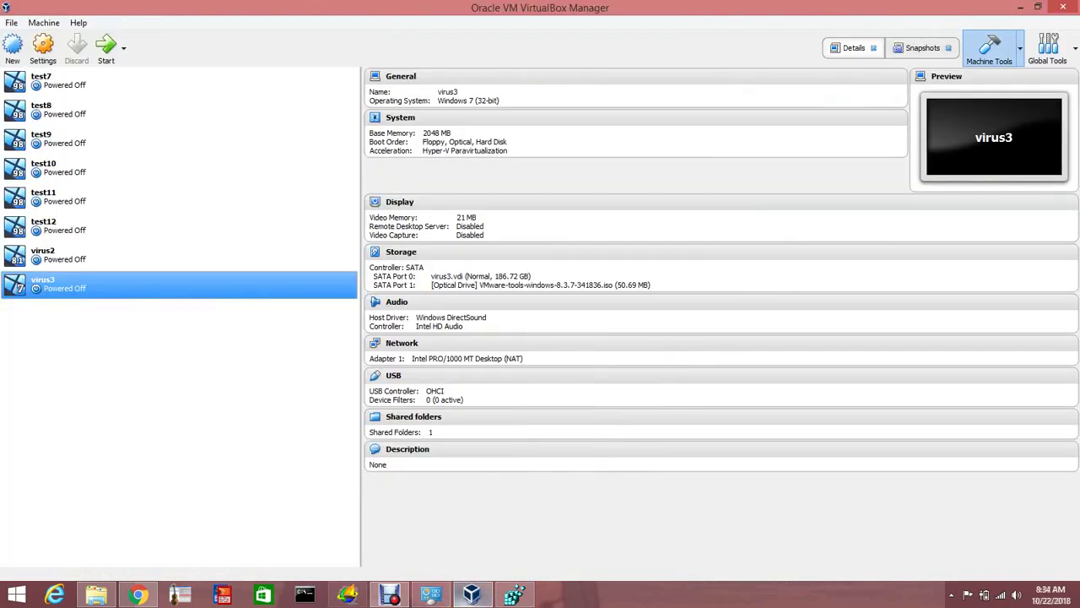
left_click(1063, 7)
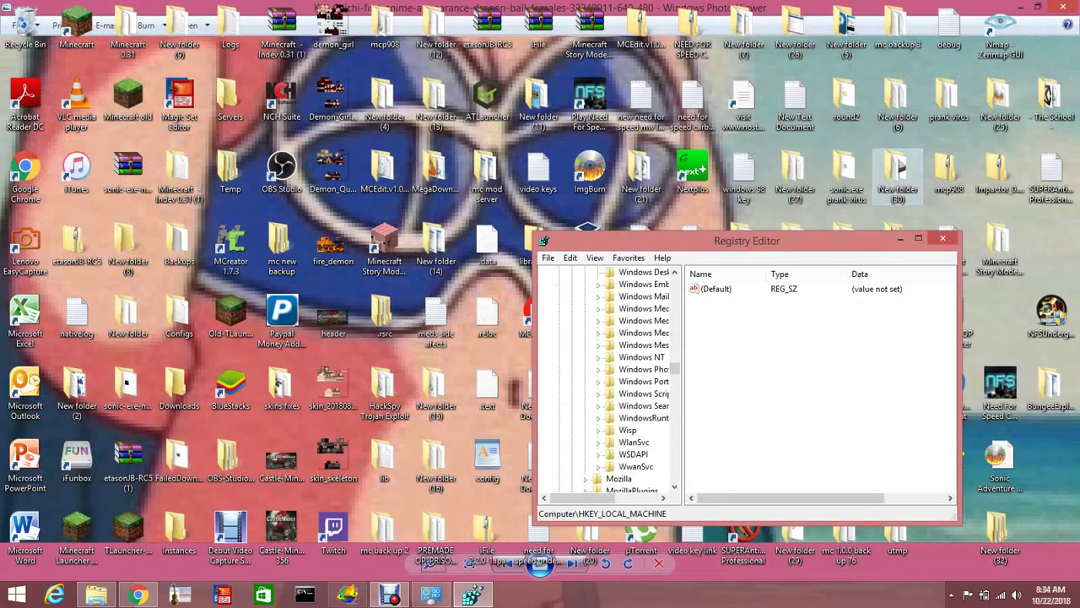
Minimize Registry Editor and open the host computer's Downloads folder in File Explorer
left_click(899, 238)
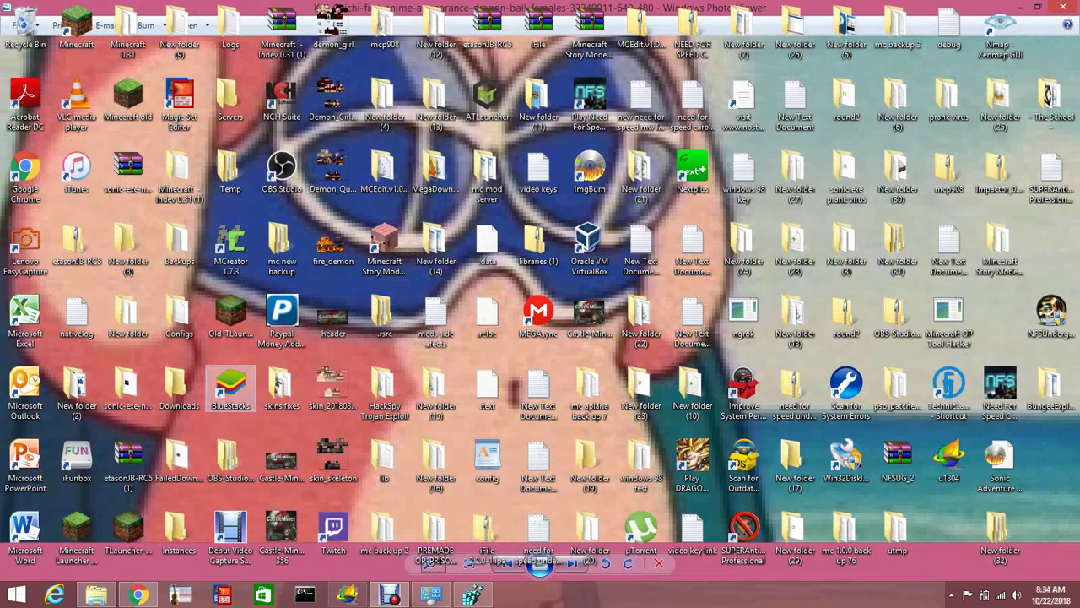
left_click(95, 595)
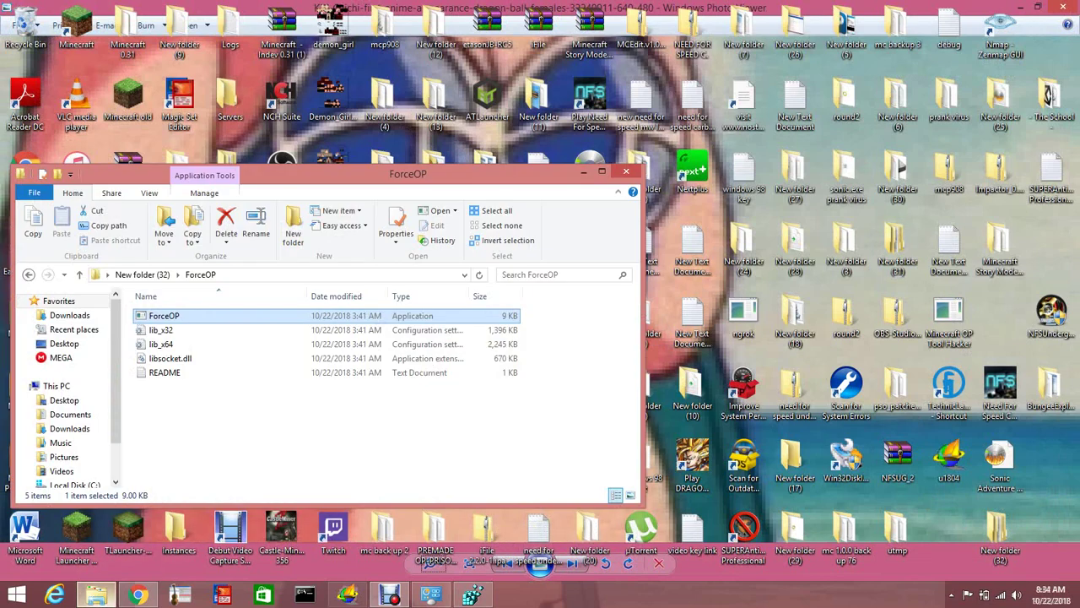
left_click_drag(407, 173, 612, 194)
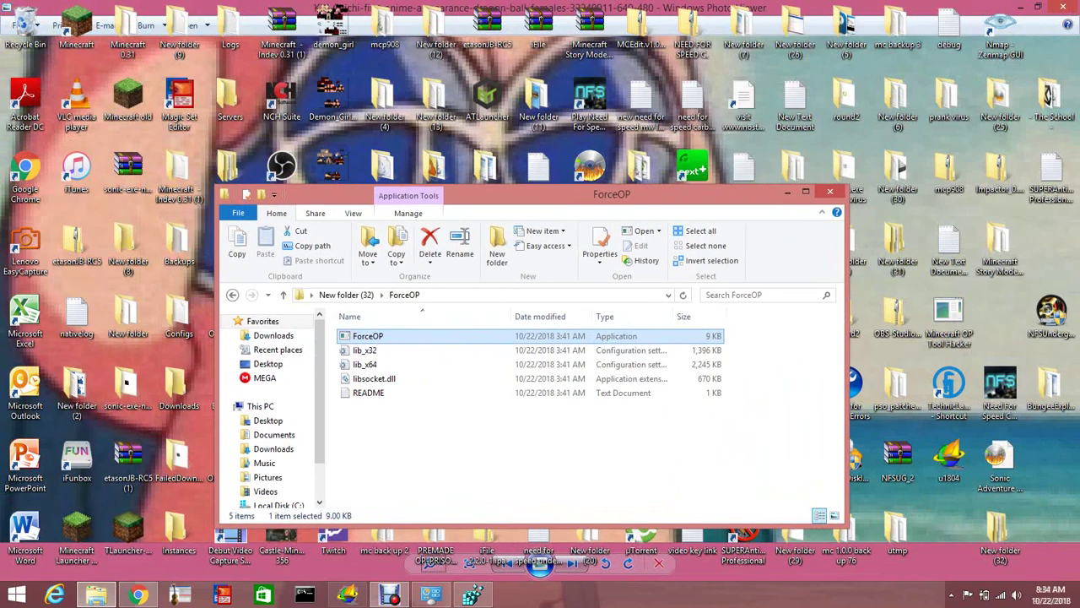
mouse_move(319, 391)
left_mouse_down()
mouse_move(319, 420)
mouse_move(318, 398)
left_mouse_up()
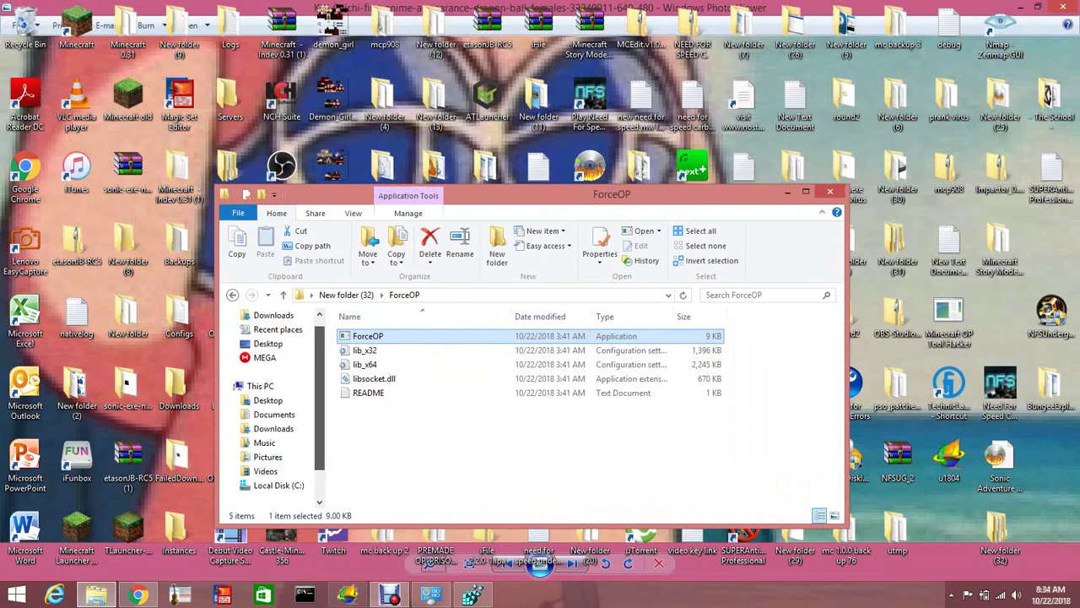
scroll(268, 428, "down", 1)
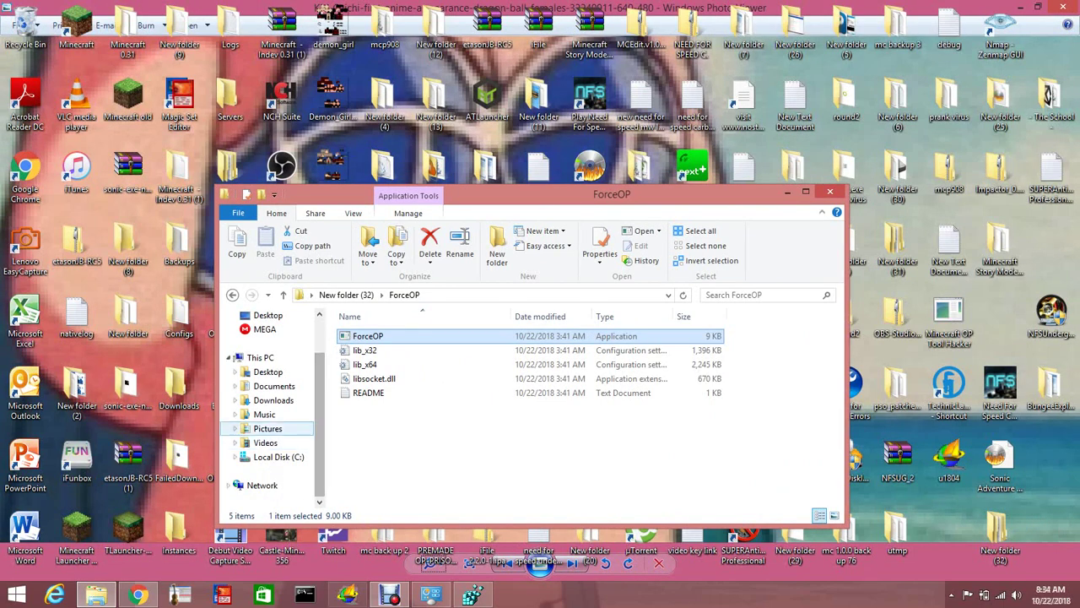
left_click(273, 400)
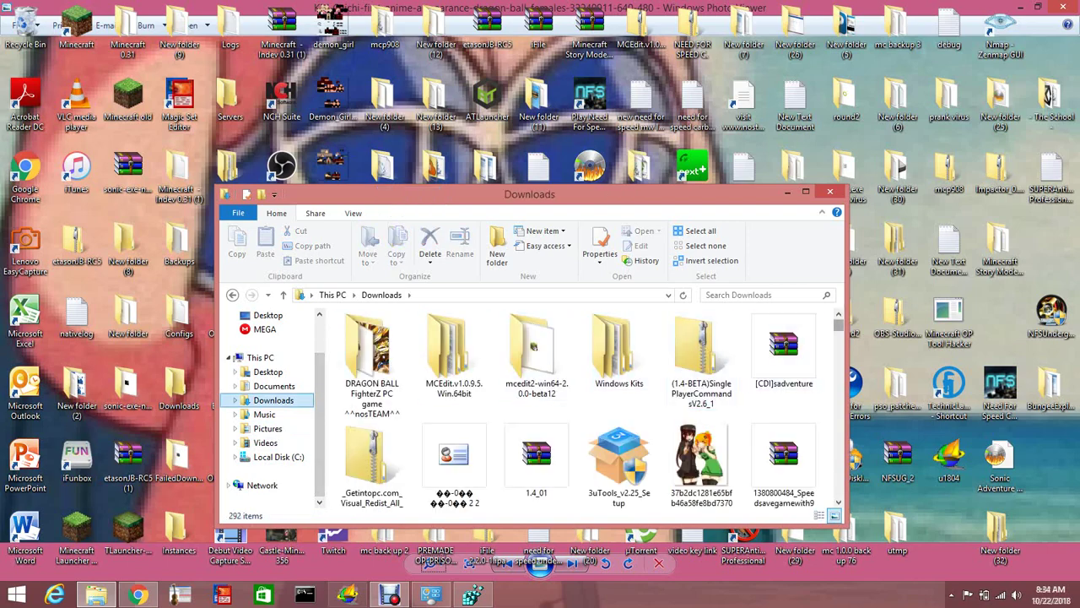
Search the Downloads folder for "disc"
scroll(697, 325, "down", 10)
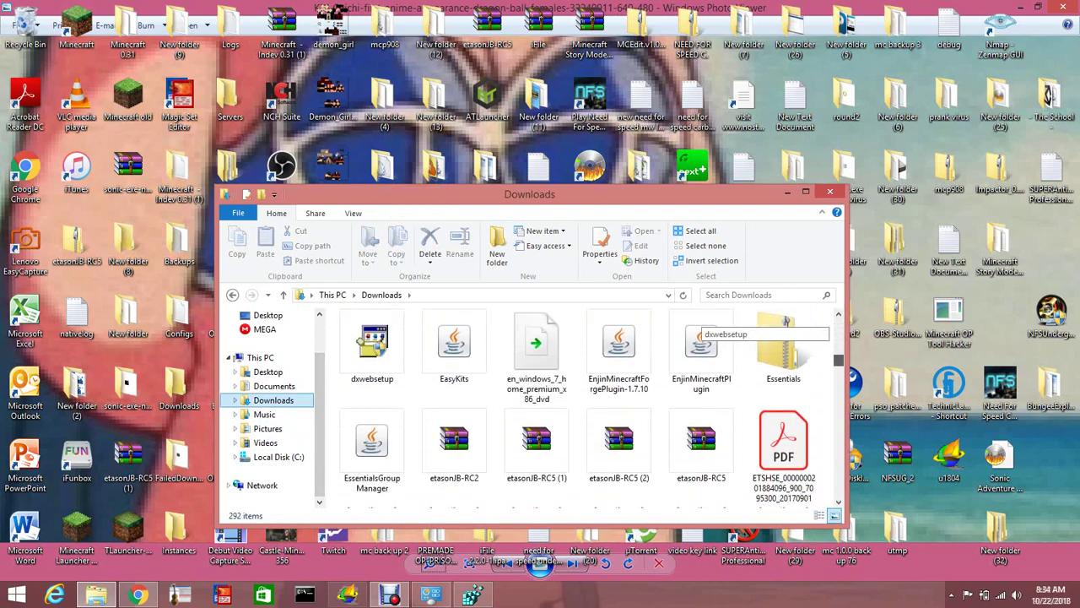
scroll(697, 324, "down", 12)
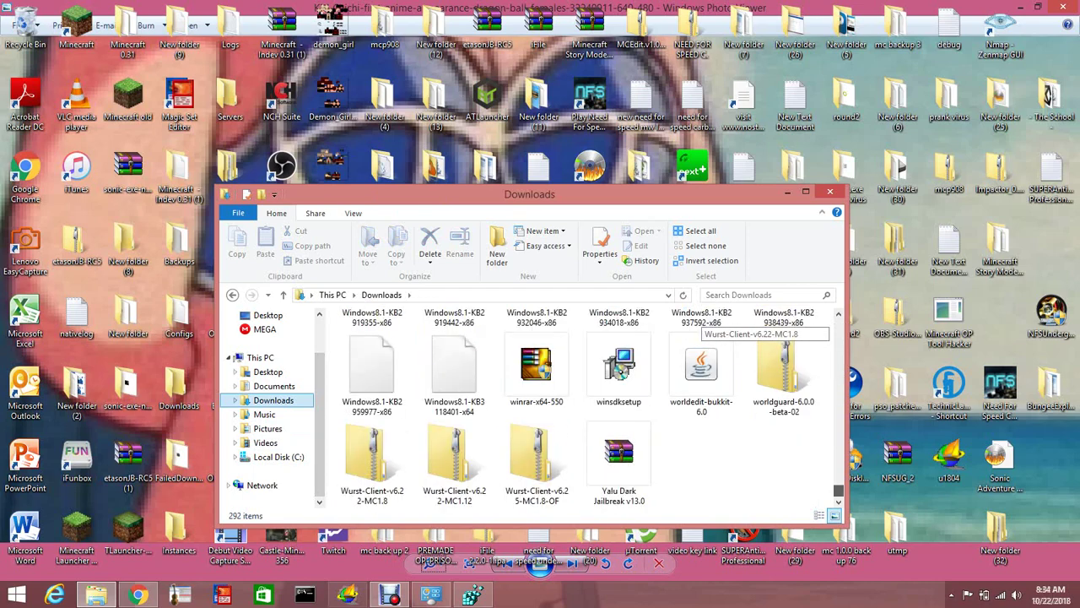
left_click(742, 295)
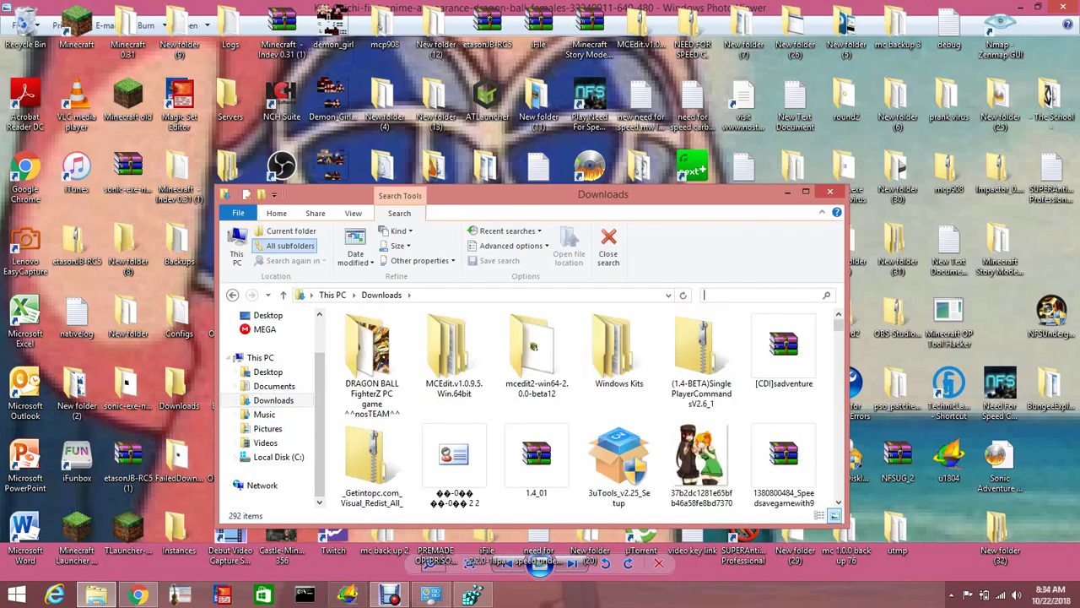
type("di")
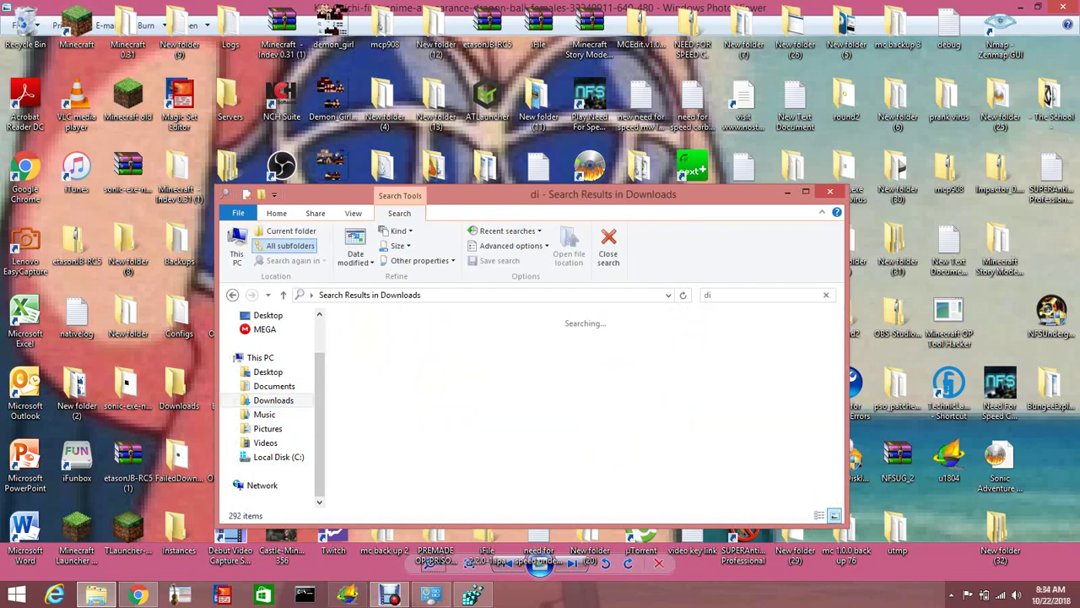
type("sc")
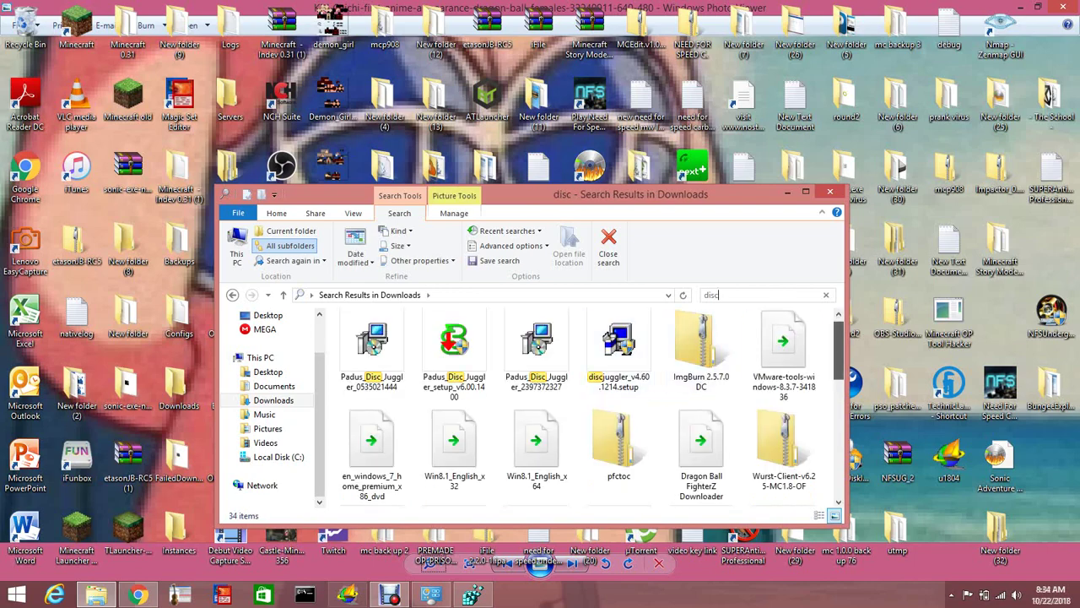
Run the DiscJuggler installer "setup (1)" from the search results and allow it to make changes
scroll(454, 338, "down", 5)
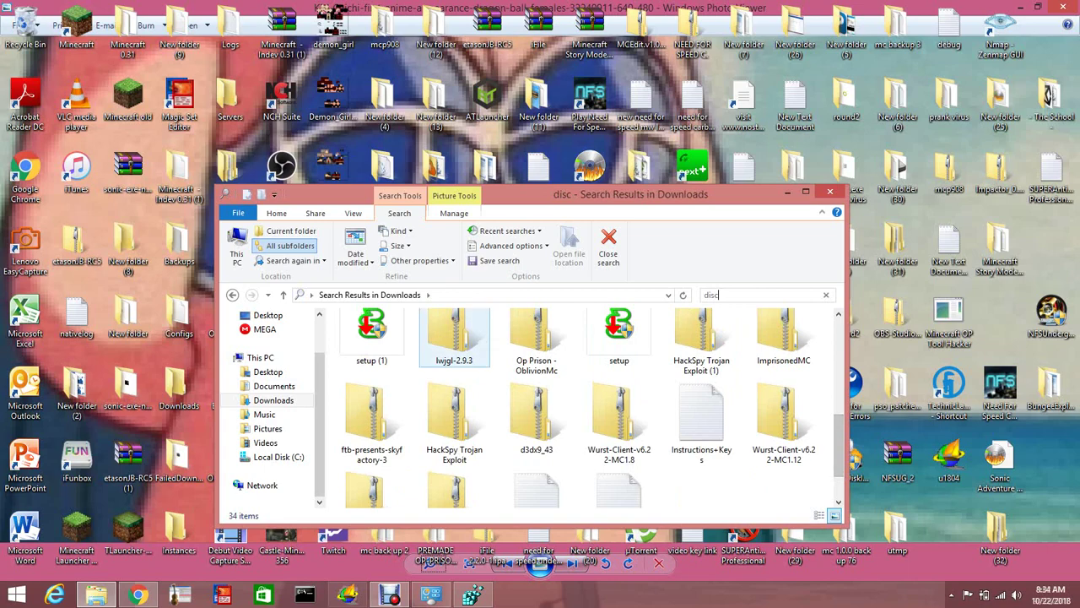
left_click(371, 336)
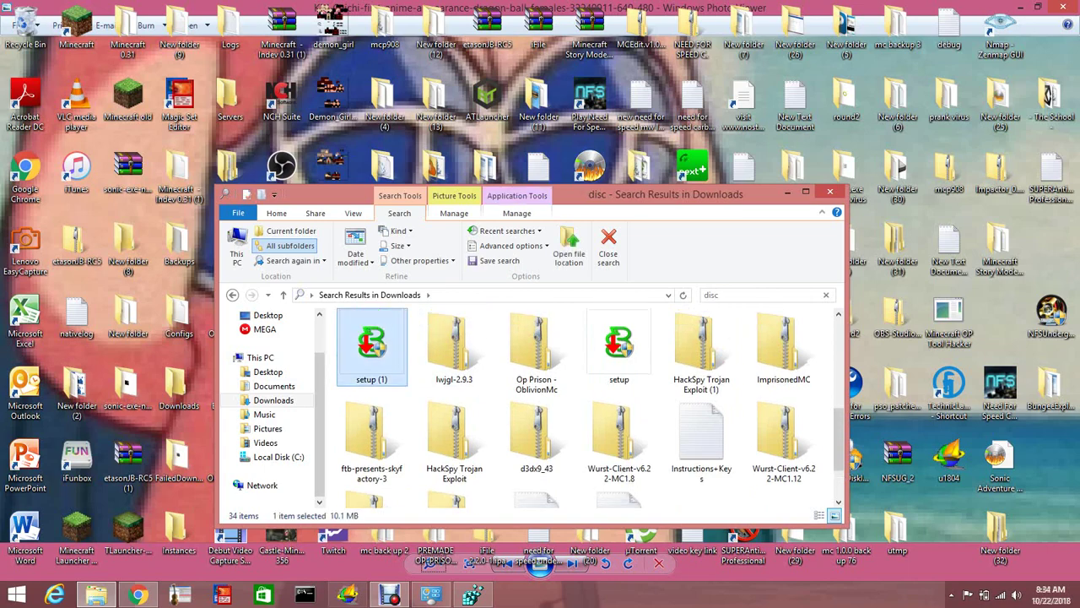
double_click(371, 344)
left_click(590, 436)
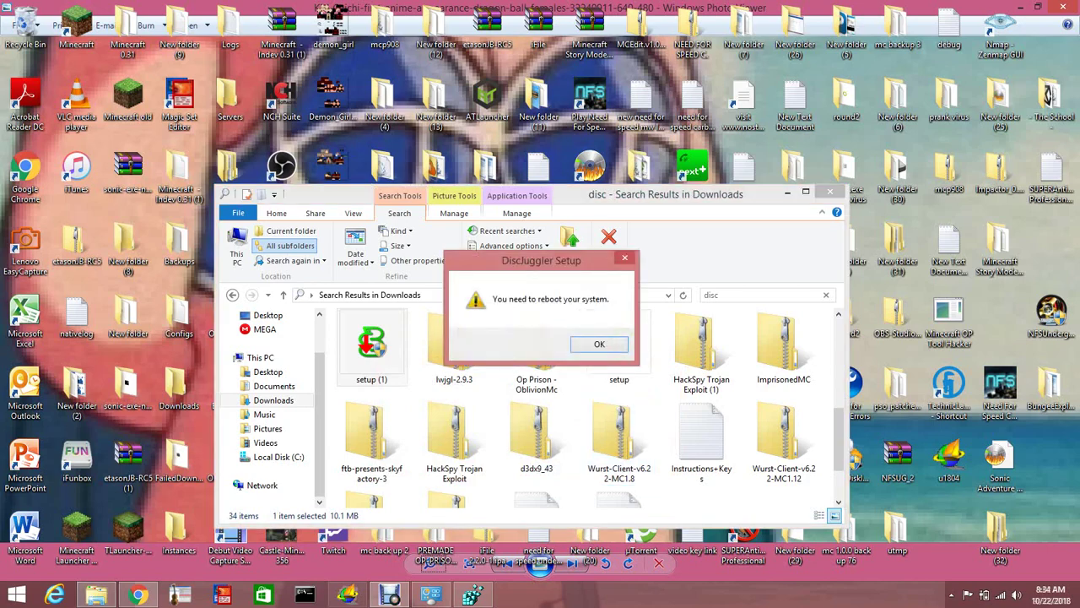
left_click(599, 344)
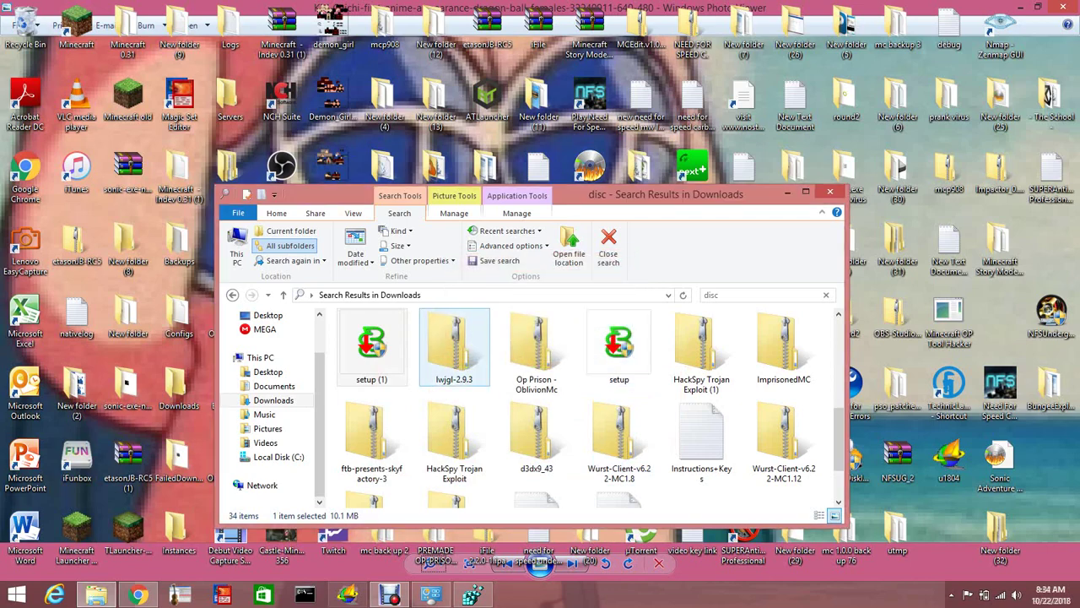
scroll(838, 439, "up", 1)
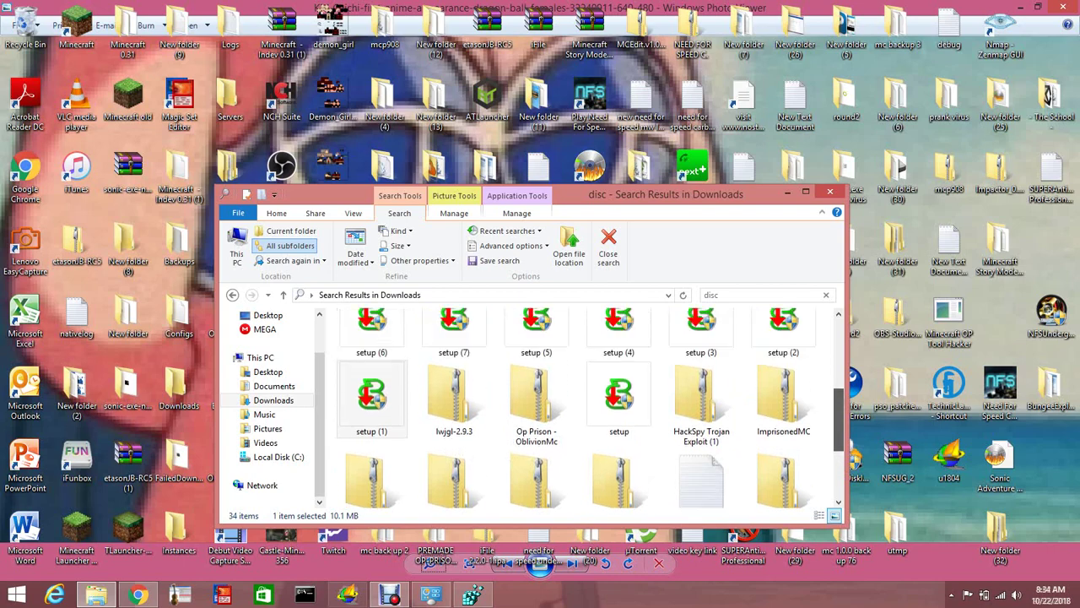
scroll(582, 409, "up", 3)
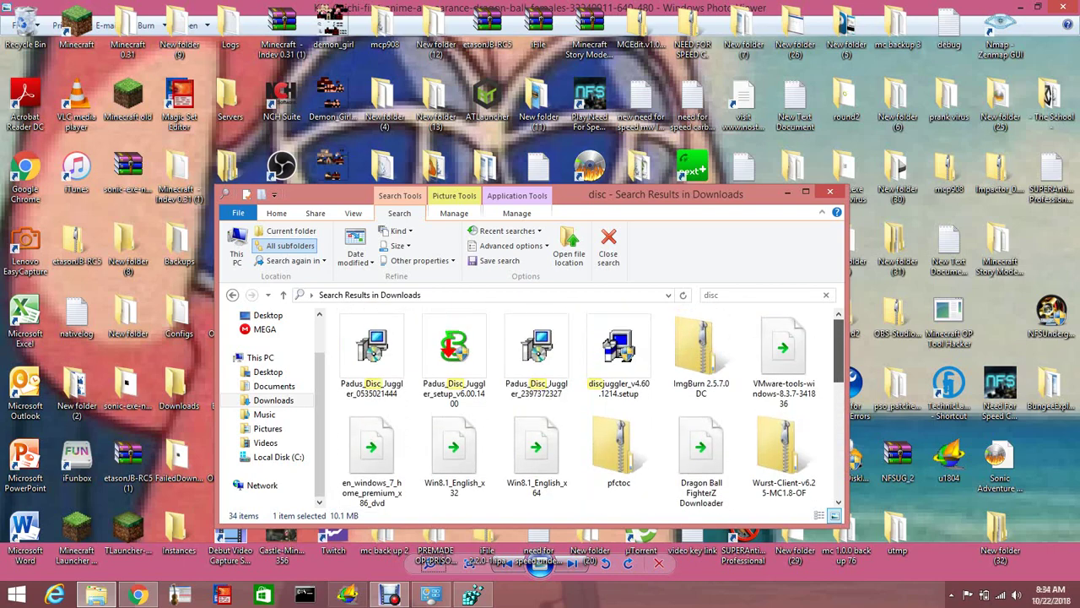
scroll(590, 410, "down", 5)
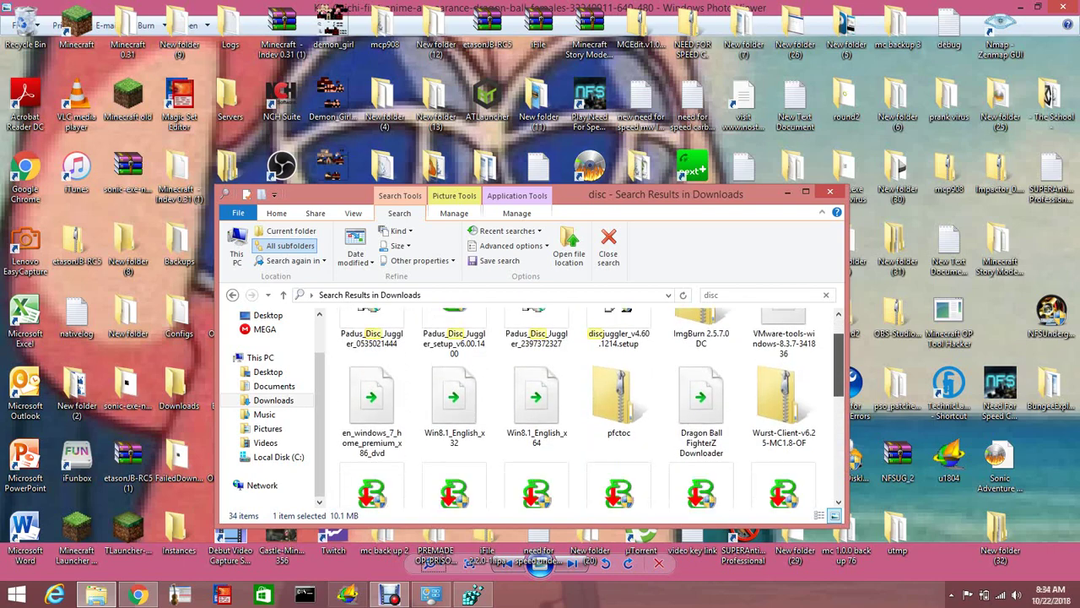
scroll(583, 410, "up", 6)
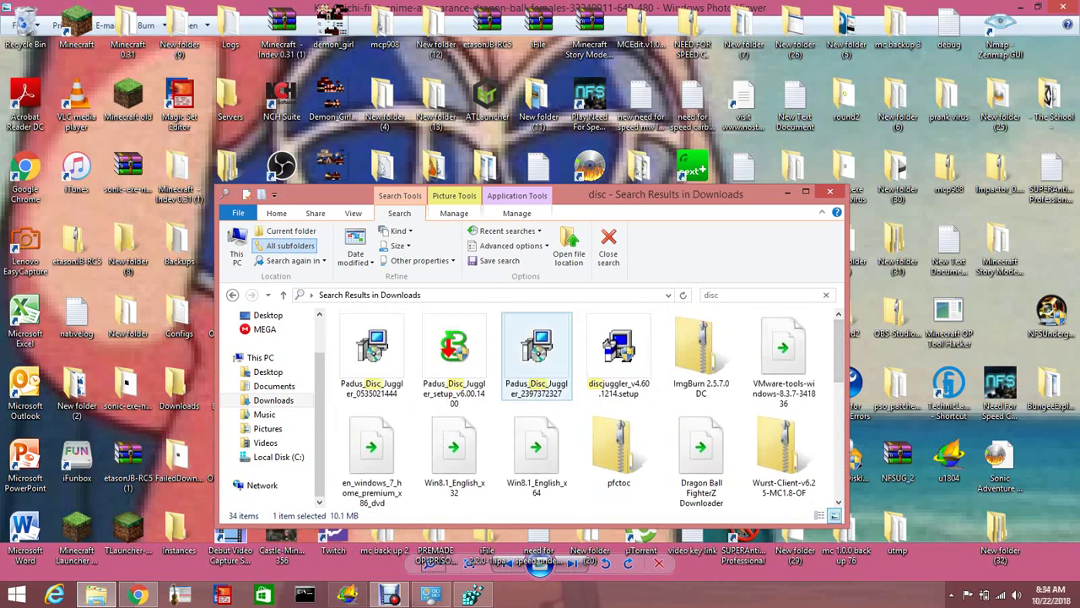
mouse_move(533, 384)
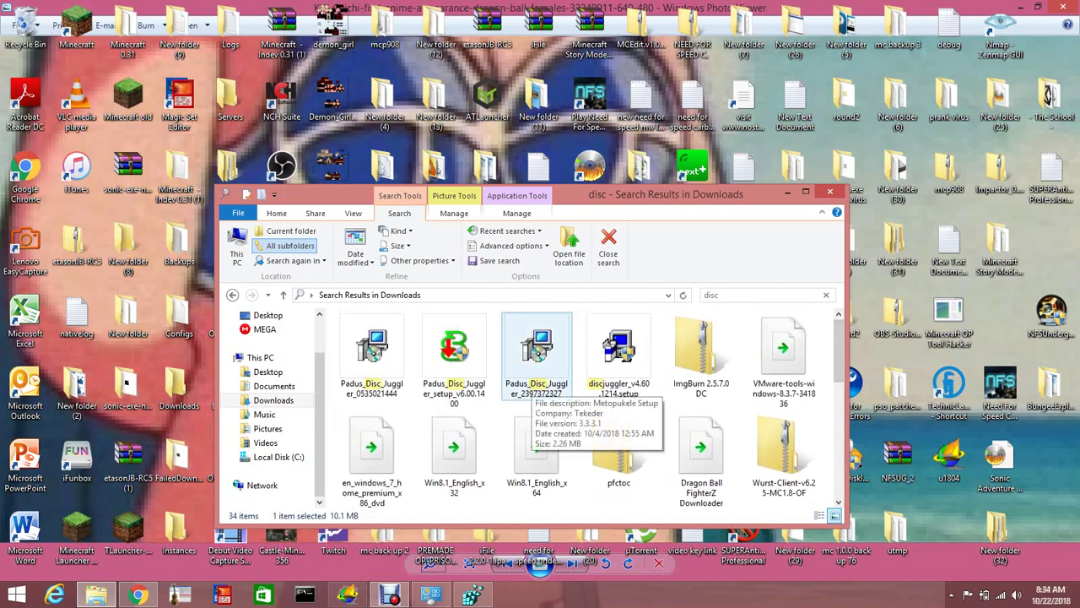
left_click(372, 354)
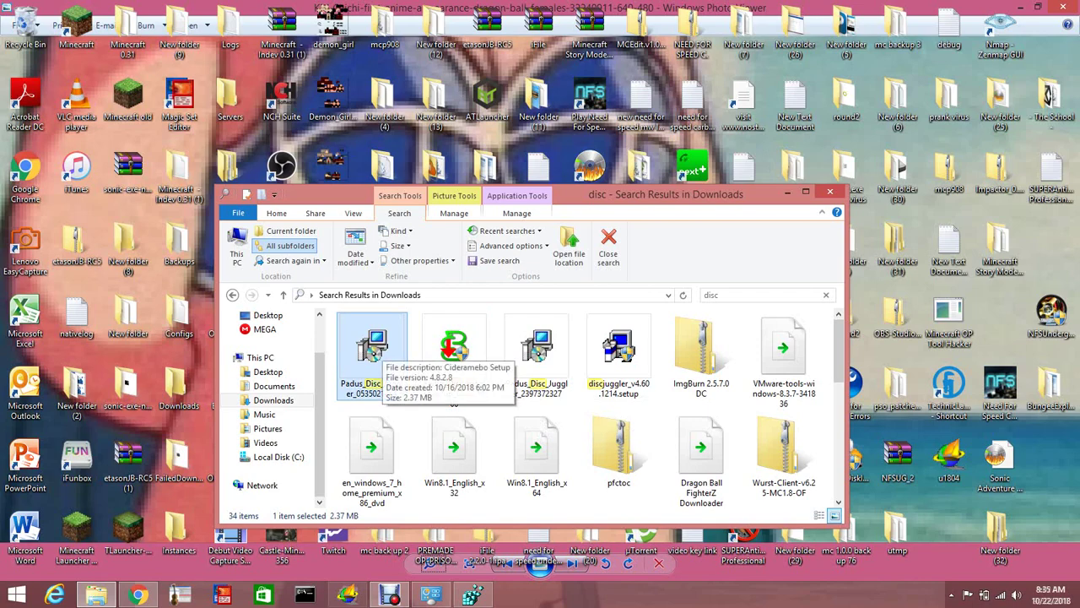
double_click(375, 346)
left_click(598, 310)
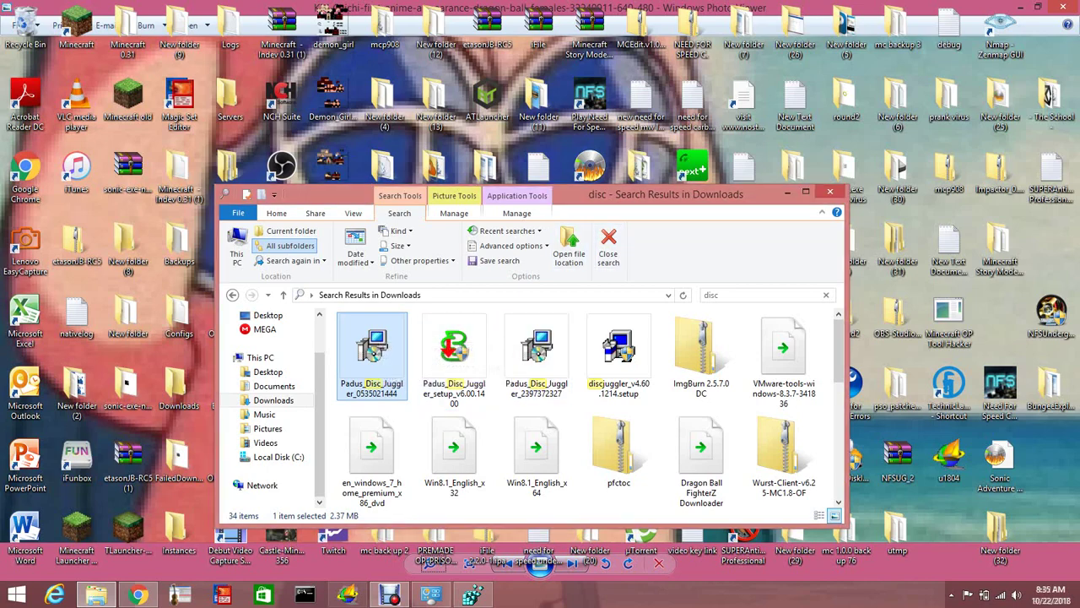
Close Registry Editor and Programs and Features, and bring the Downloads search results back up
left_click(787, 193)
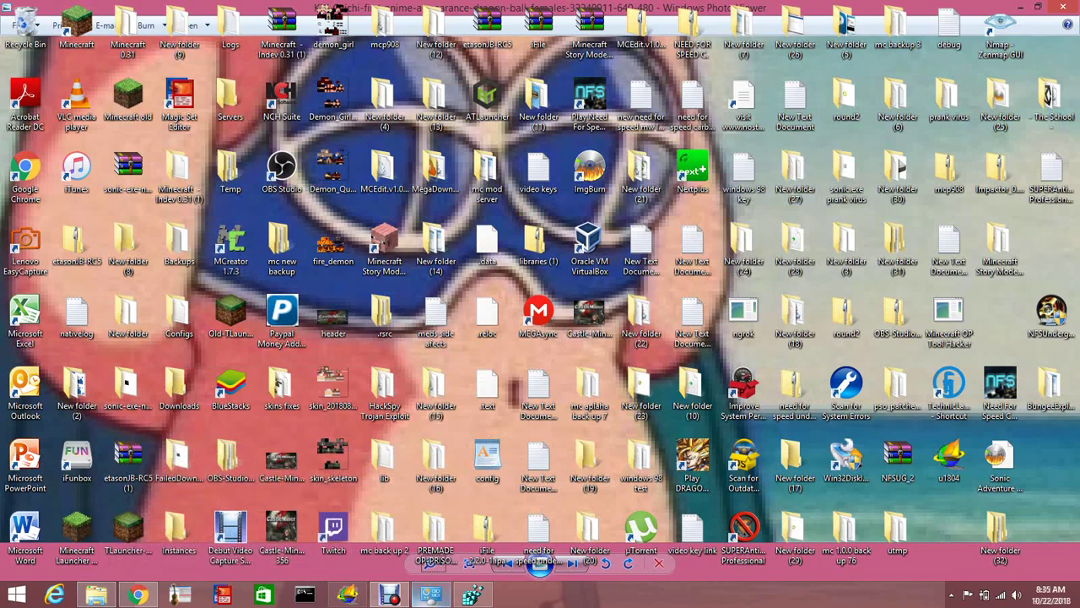
left_click(432, 595)
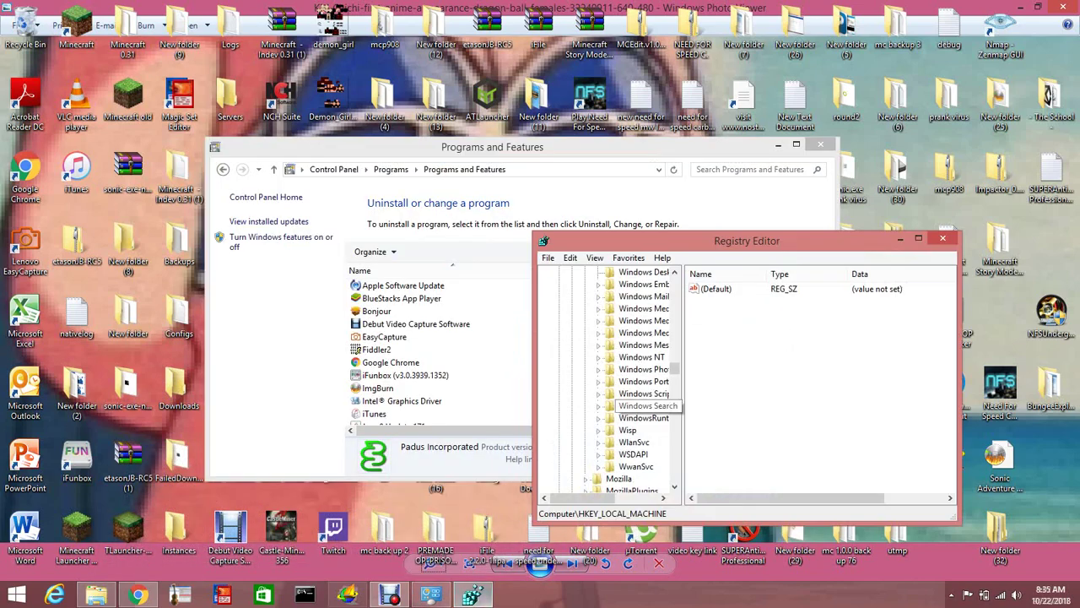
left_click(943, 238)
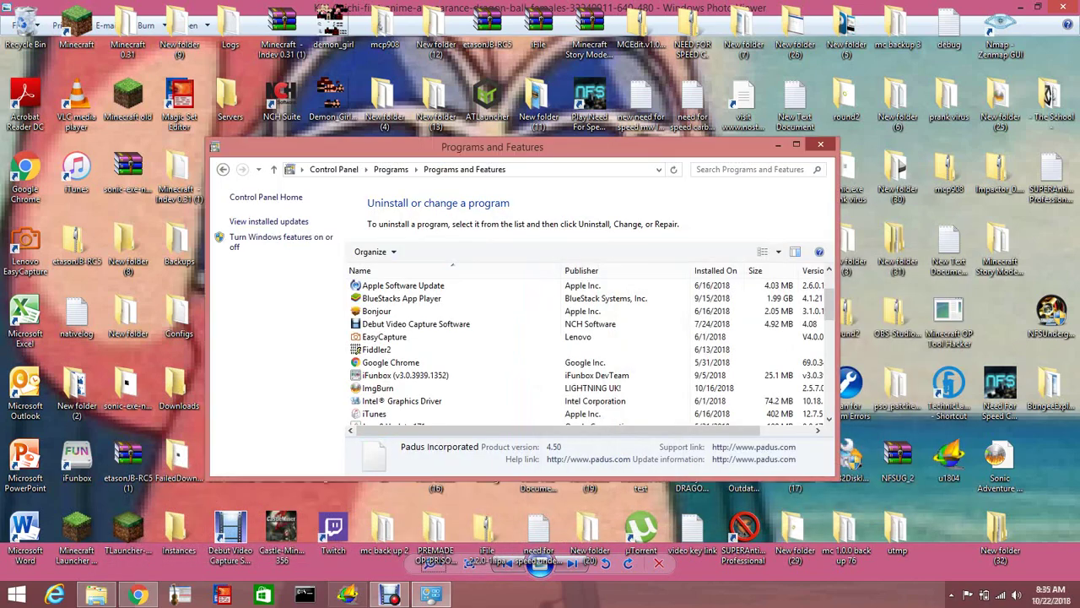
key("alt+F4")
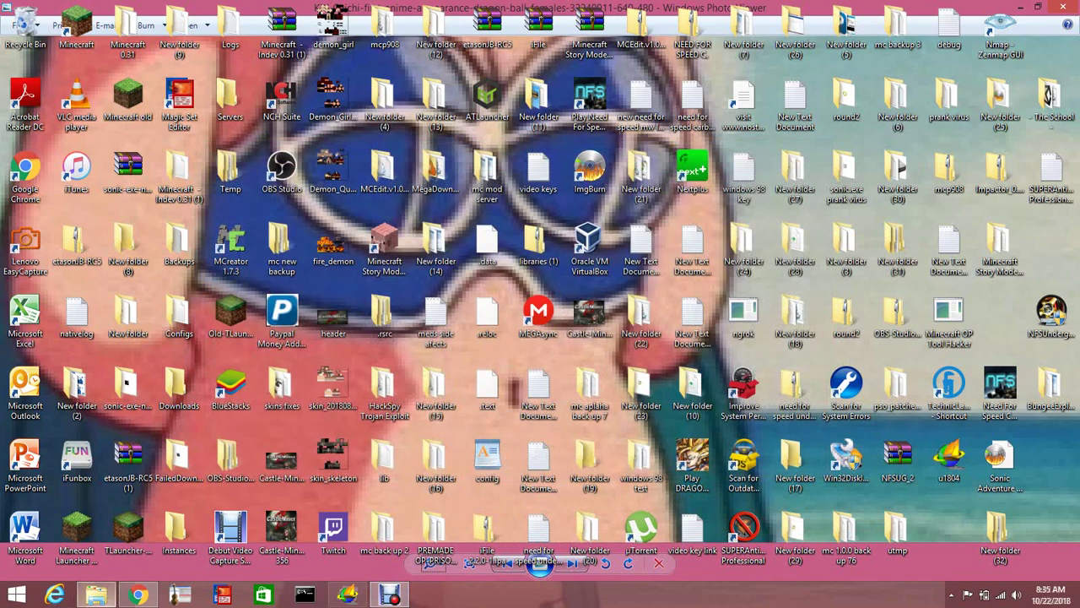
left_click(96, 595)
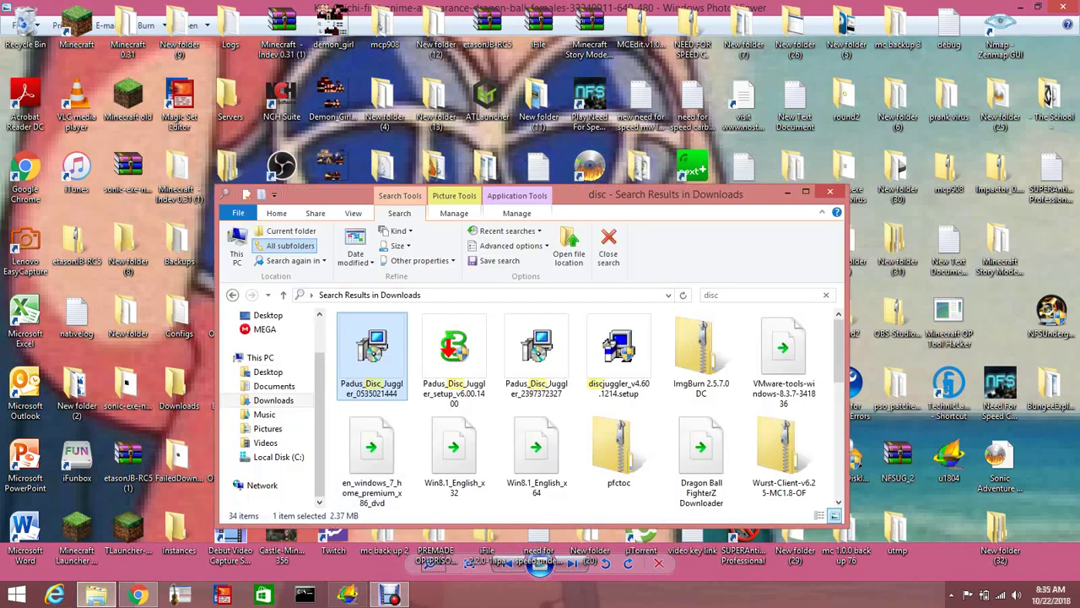
Open Task Manager and examine the running processes while the installer loads
right_click(432, 595)
left_click(490, 550)
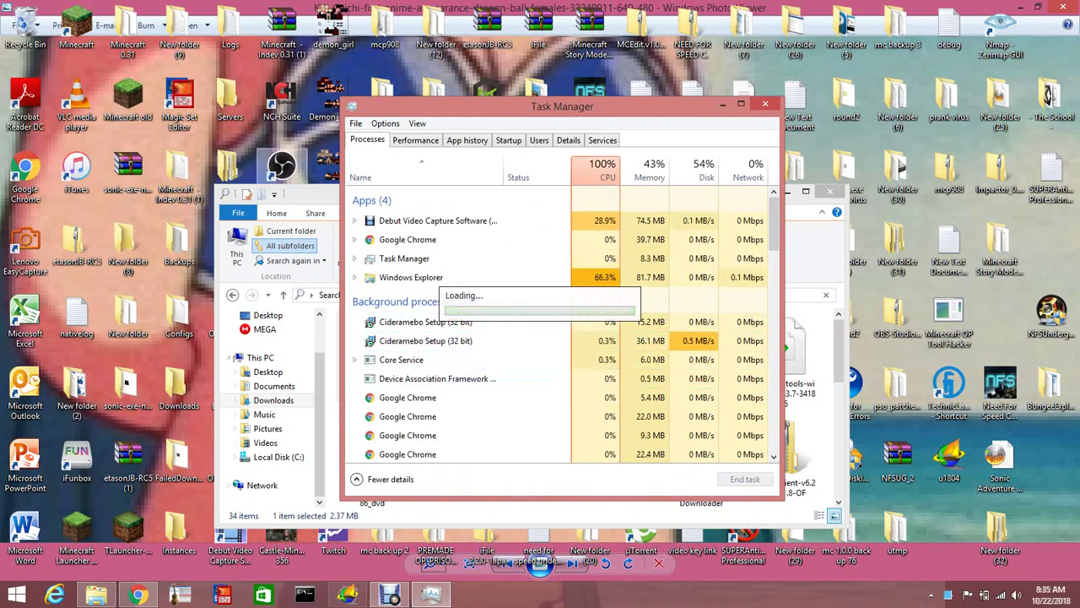
left_click(283, 194)
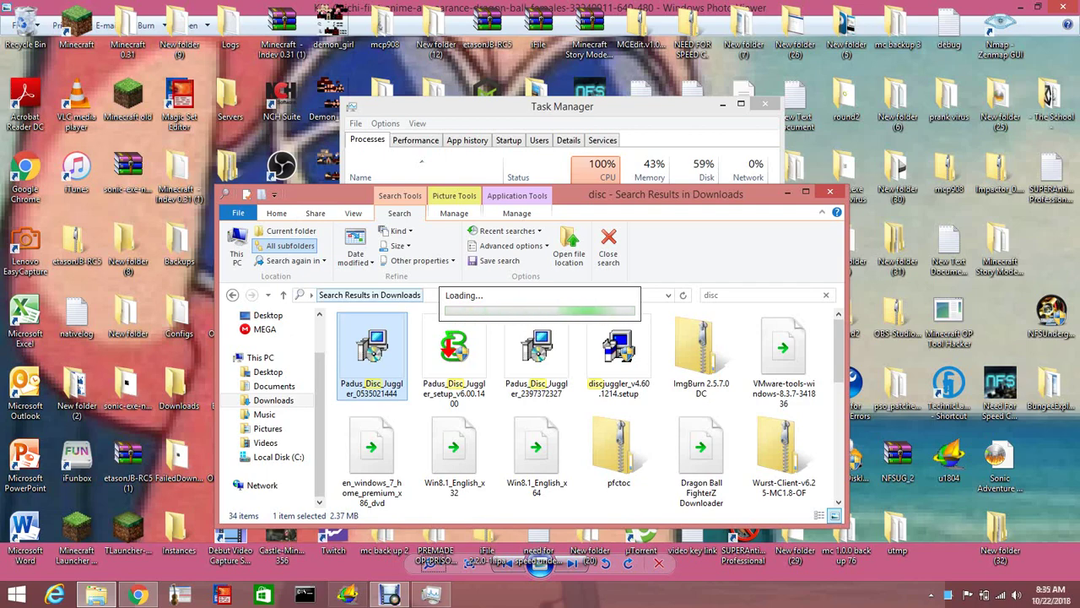
left_click(431, 595)
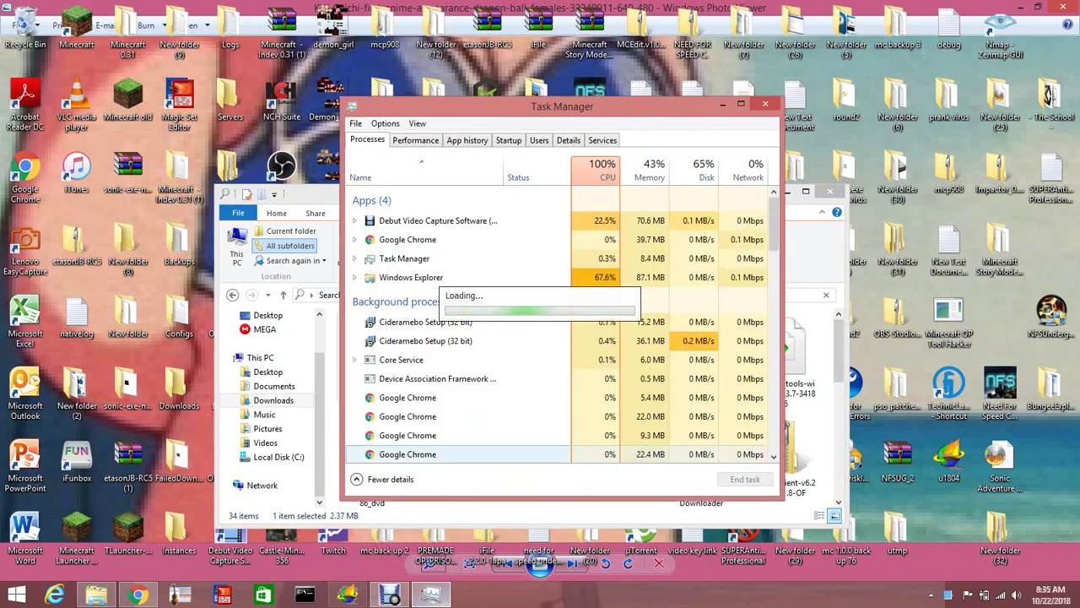
scroll(562, 321, "down", 5)
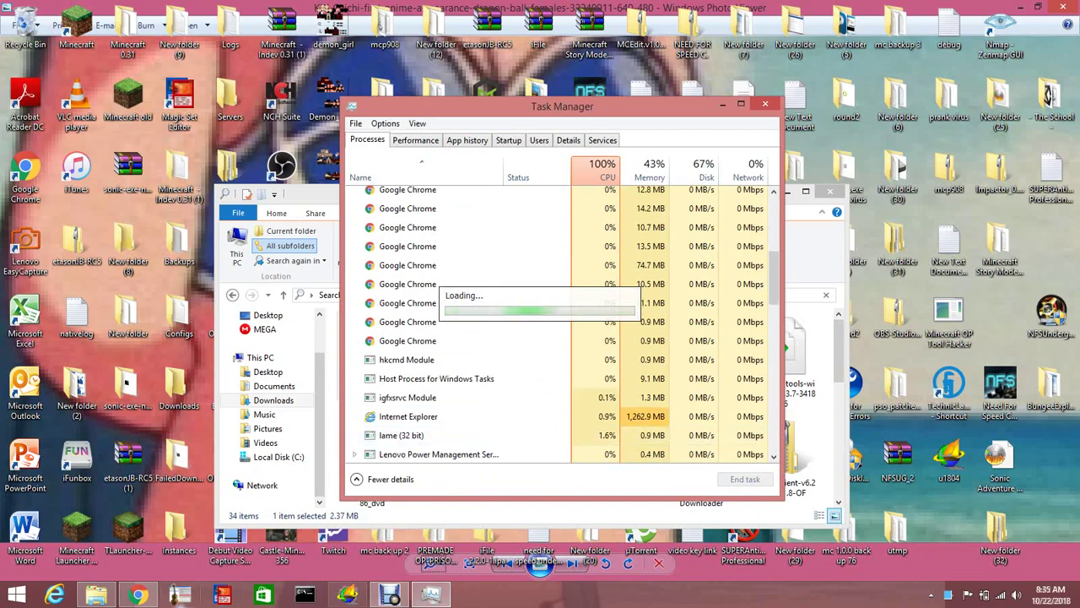
Switch to Chrome and close the window with the reddit DiscJuggler thread
left_click(179, 594)
left_click(138, 594)
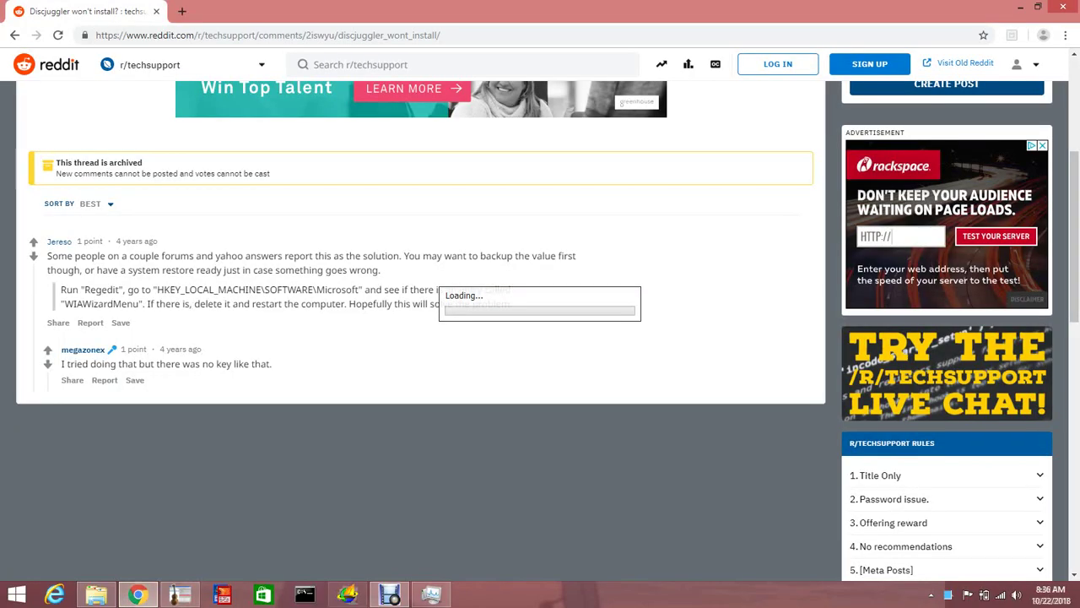
left_click(1062, 7)
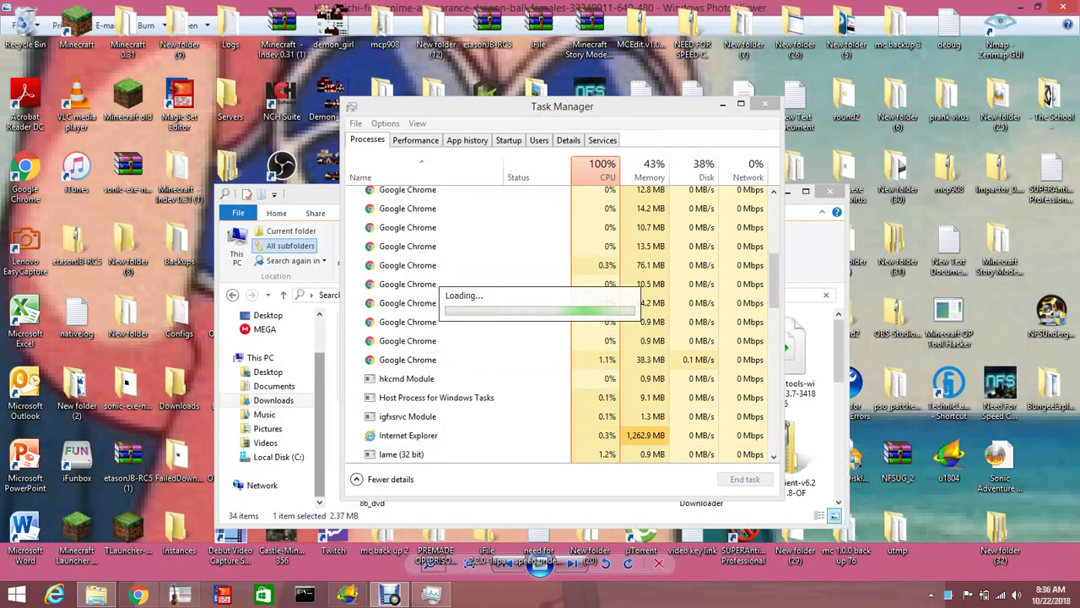
End the Fiddler task in Task Manager
left_click(431, 594)
scroll(415, 254, "up", 10)
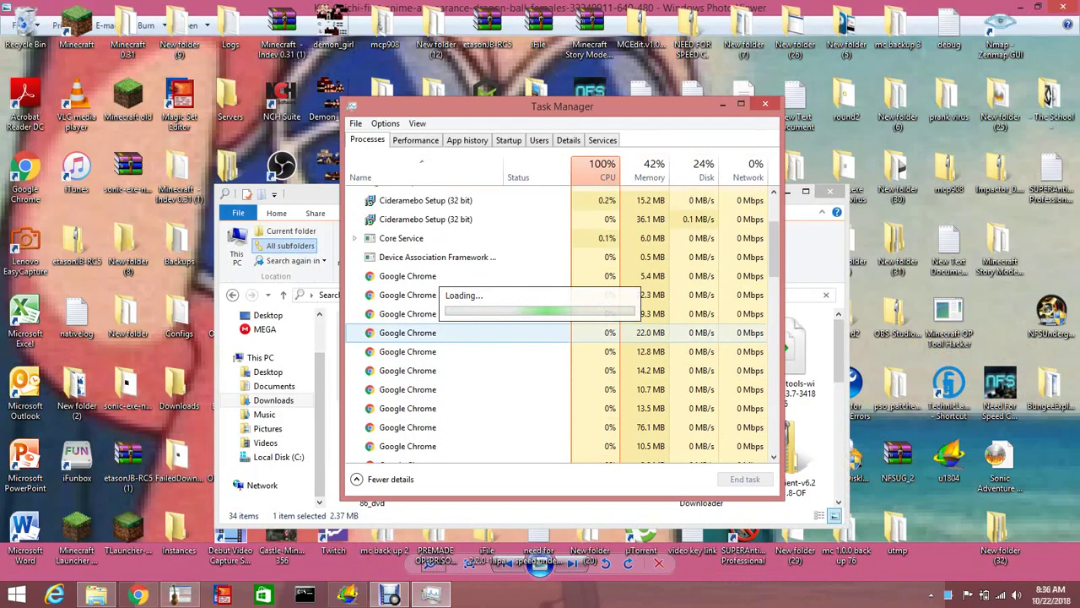
right_click(415, 245)
left_click(435, 269)
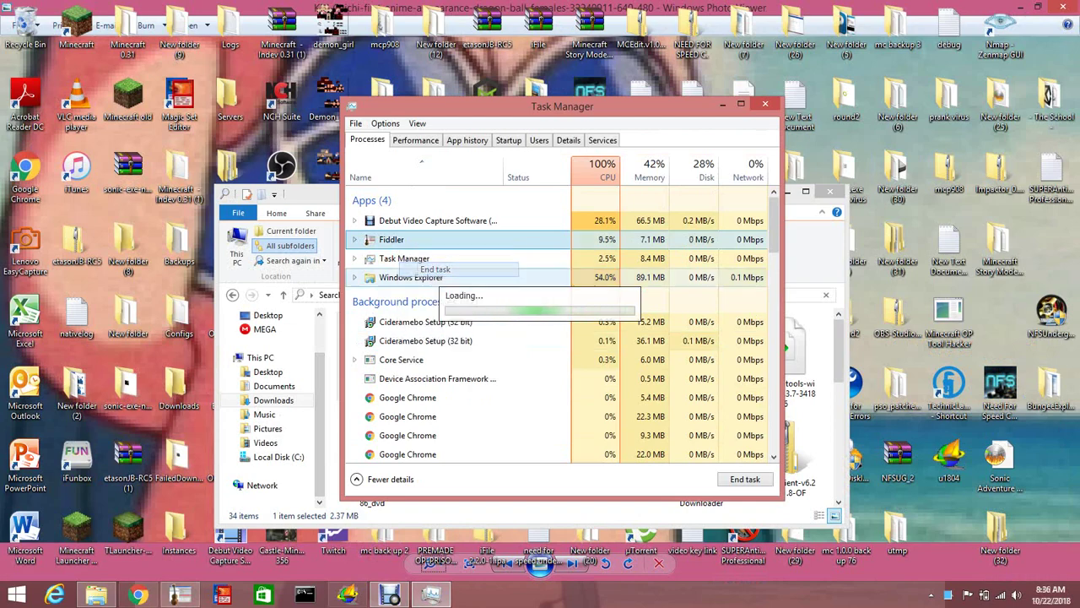
End the Windows host process (Rundll32) among the background processes
scroll(559, 324, "down", 6)
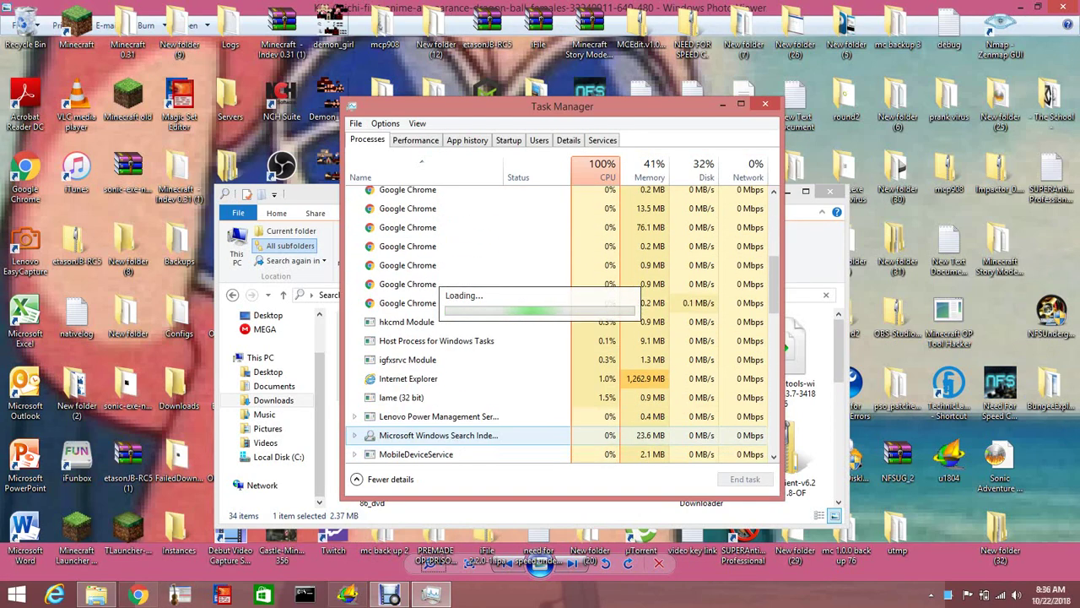
right_click(396, 387)
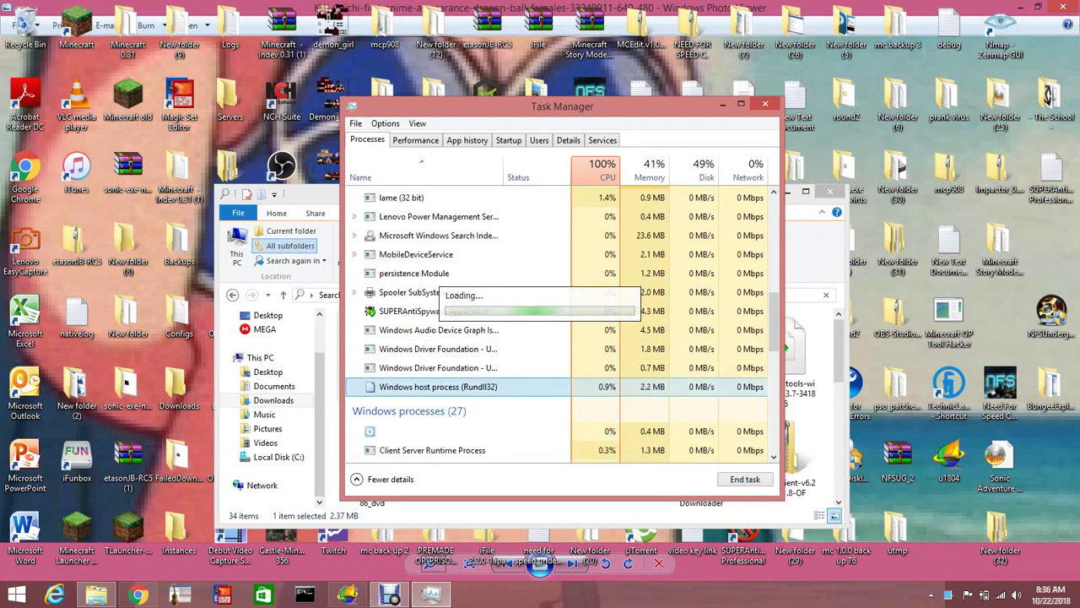
left_click(435, 395)
key("Down")
key("Down")
key("Down")
key("Down")
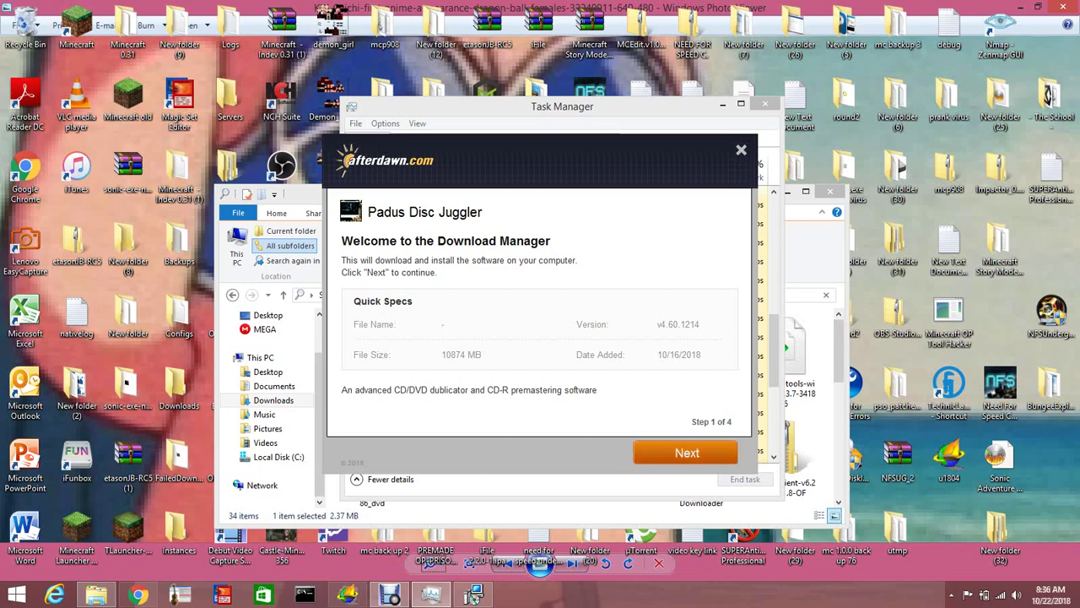
Go through the Padus Disc Juggler download manager past the sponsored Yahoo offer, start the installation and close the web page it opens
key("Return")
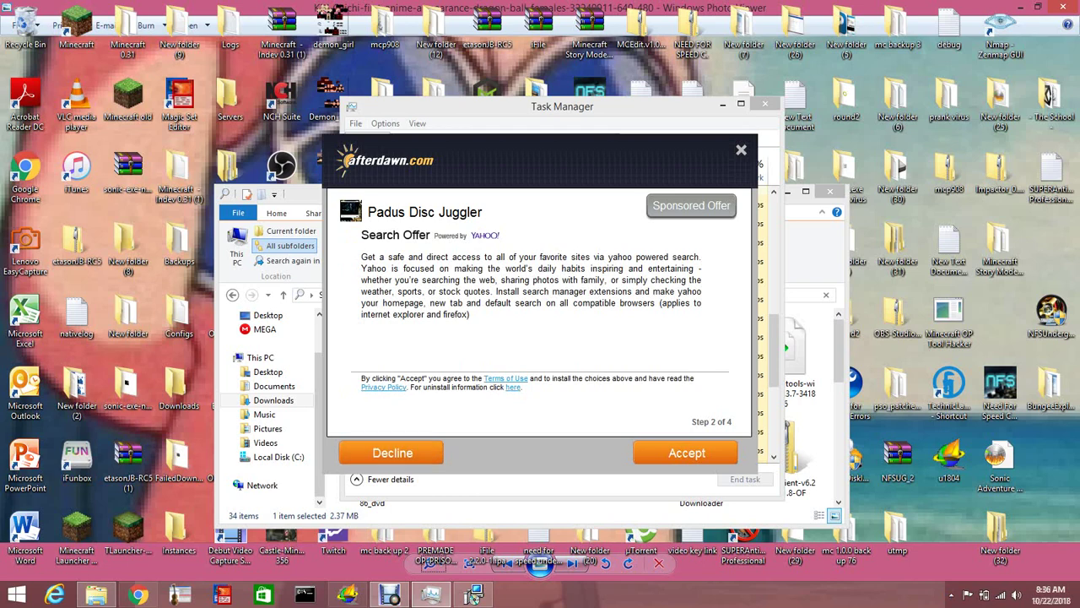
key("Return")
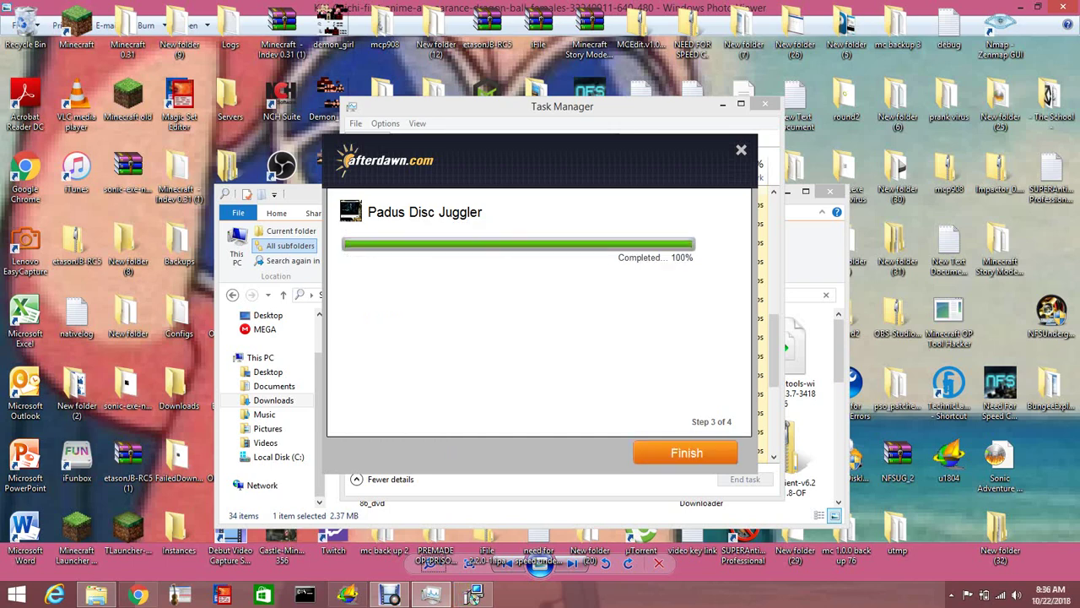
left_click(685, 452)
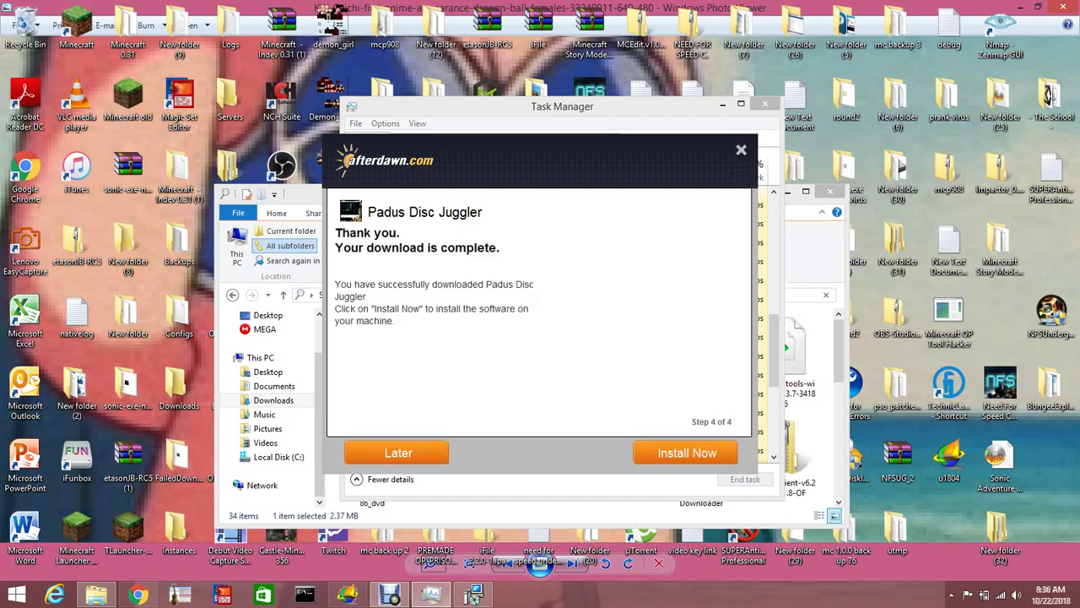
left_click(686, 453)
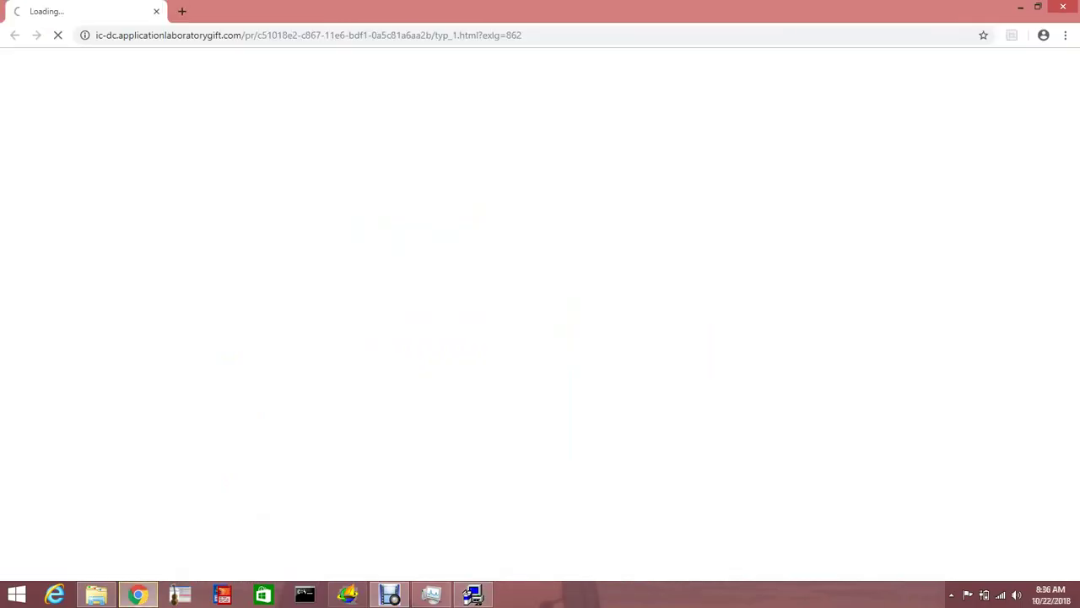
left_click(1062, 6)
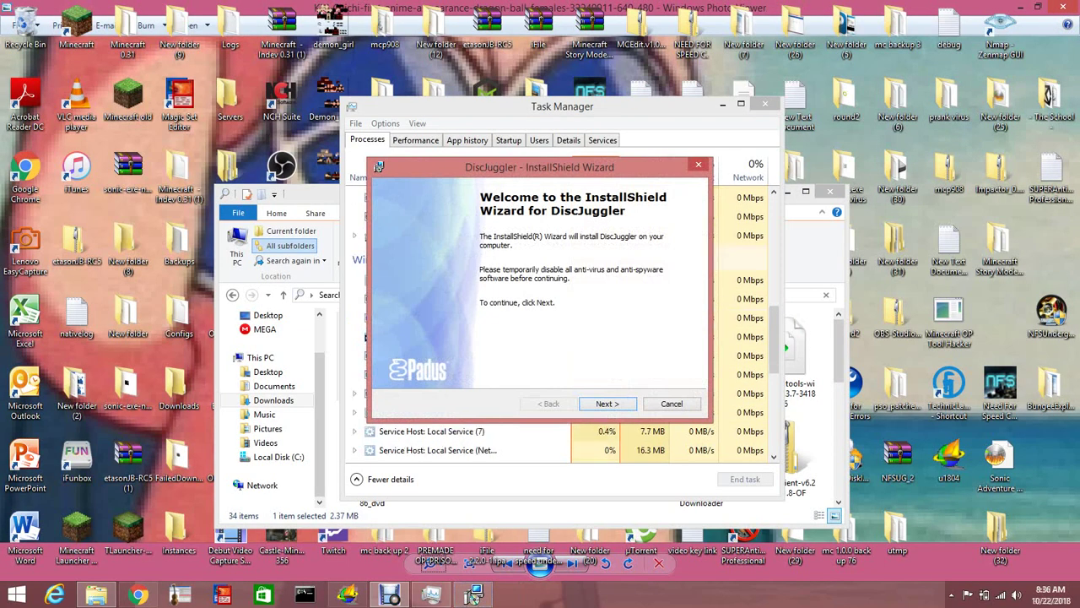
Install DiscJuggler with the license terms accepted and the Complete setup type, declining the system restart at the end
key("Return")
key("Up")
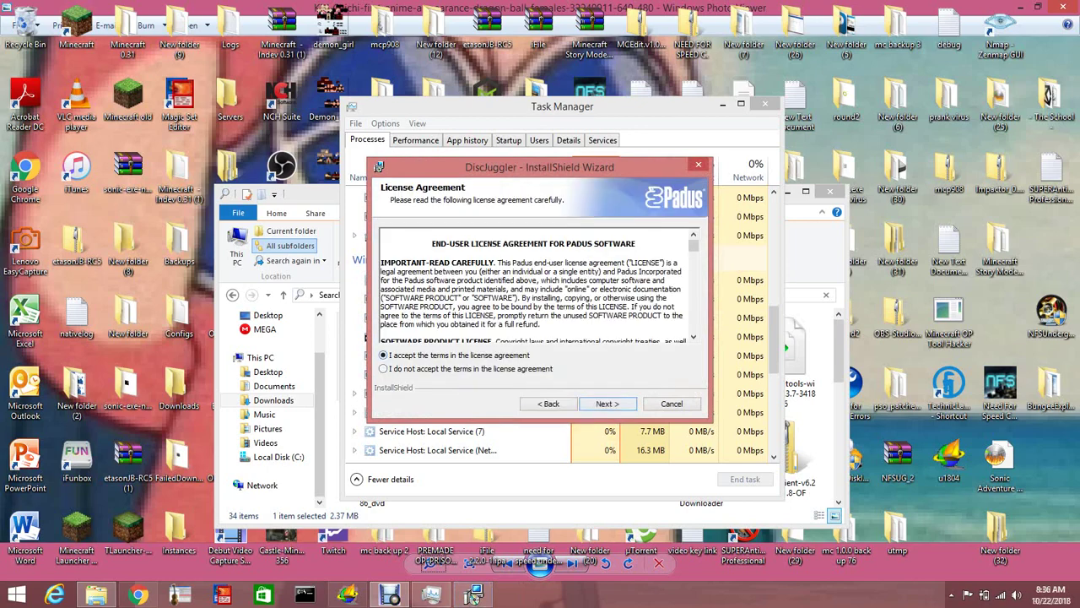
key("Return")
key("Return")
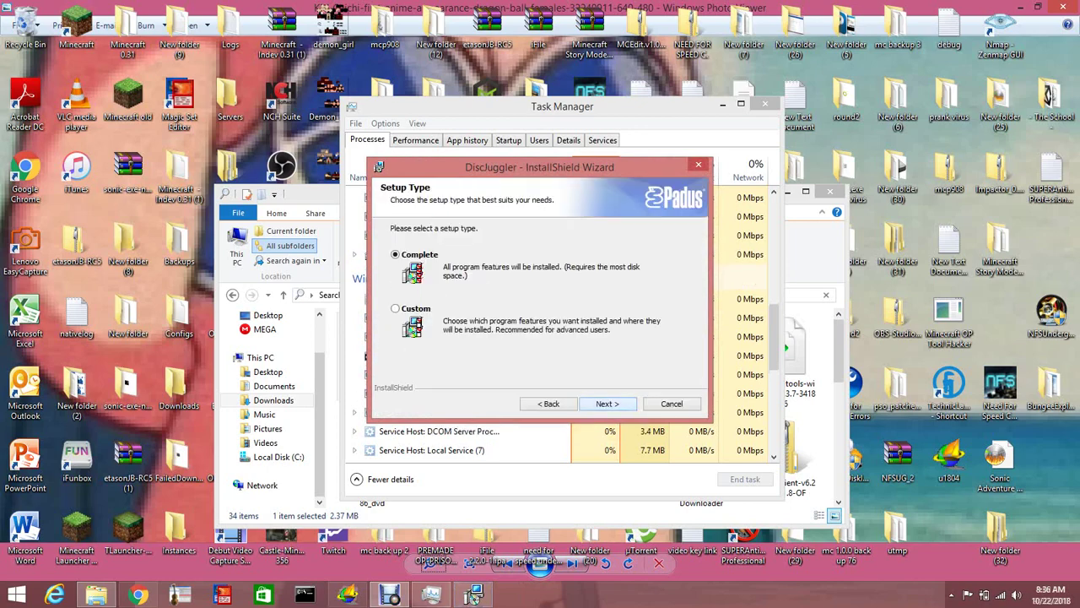
key("Return")
key("Return")
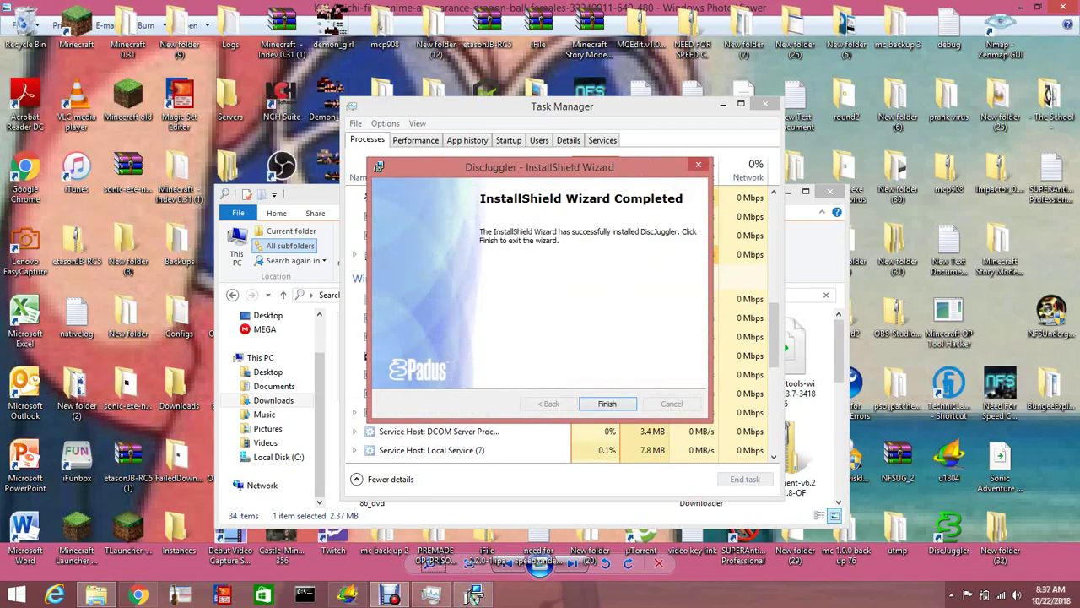
key("Return")
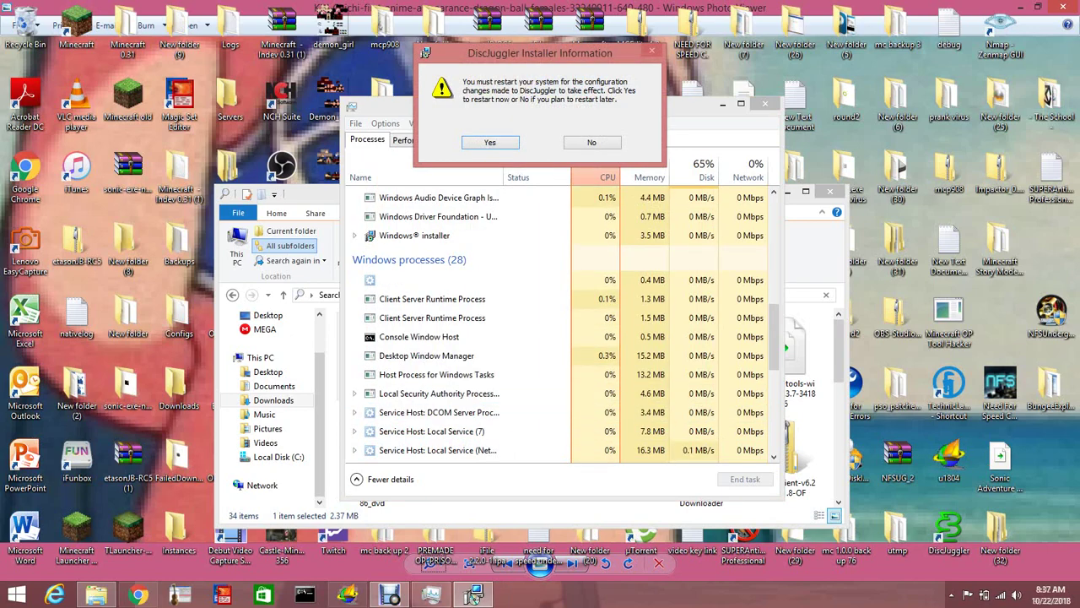
left_click(592, 142)
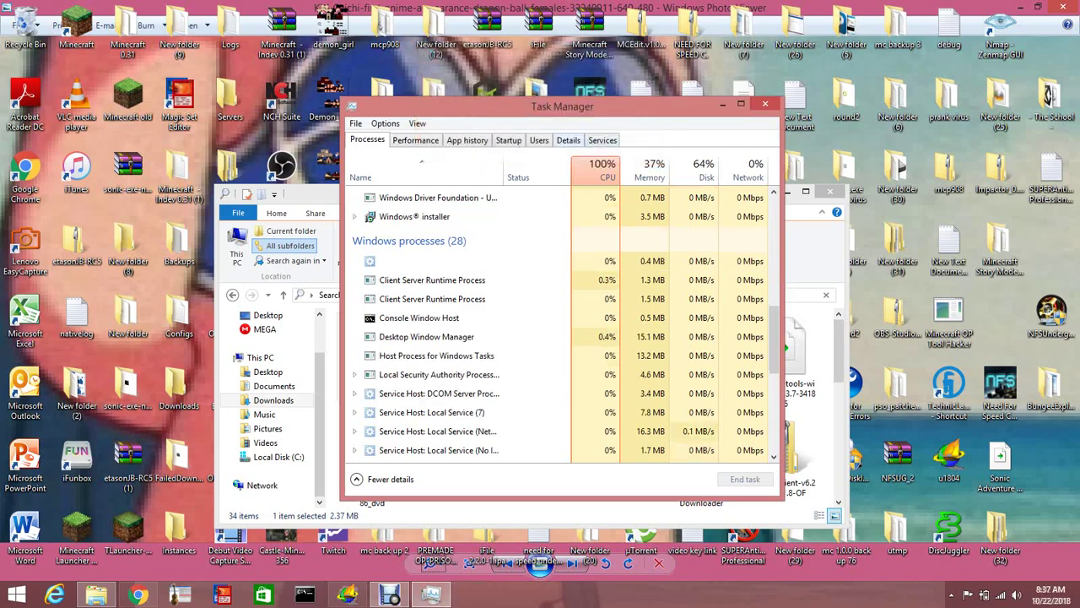
left_click(389, 594)
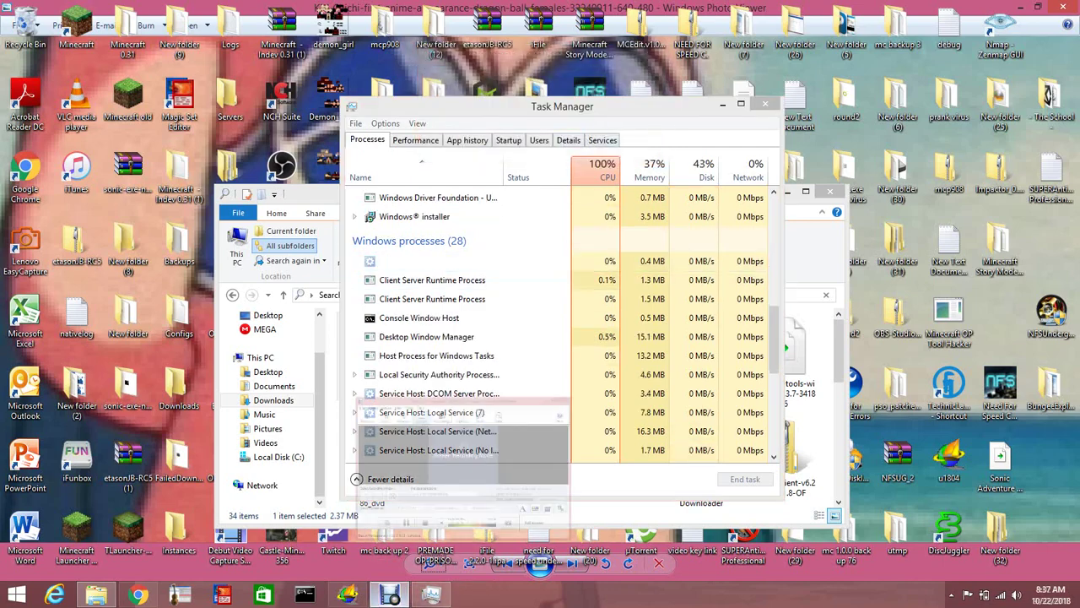